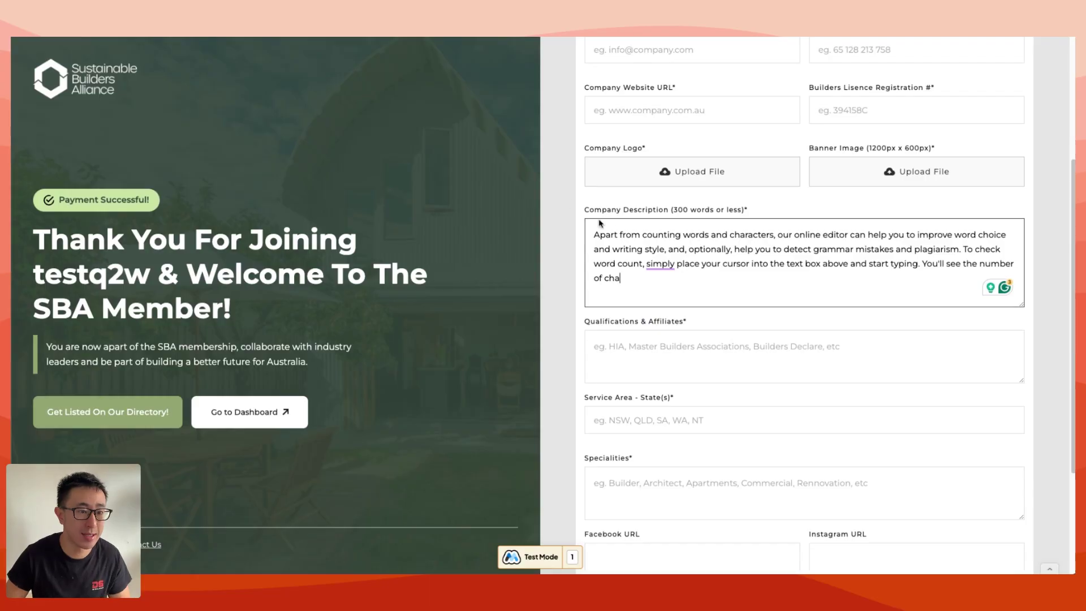
Step: Select the whole sample paragraph in the Company Description field, noting its 300-word limit label
key(ctrl+a)
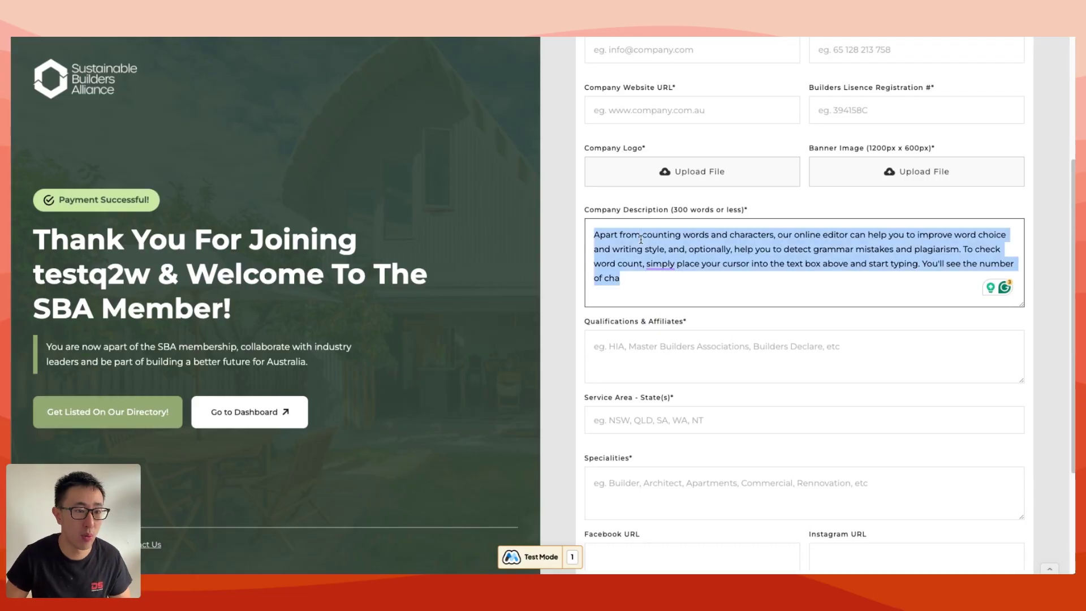
scroll(650, 238, up, 4)
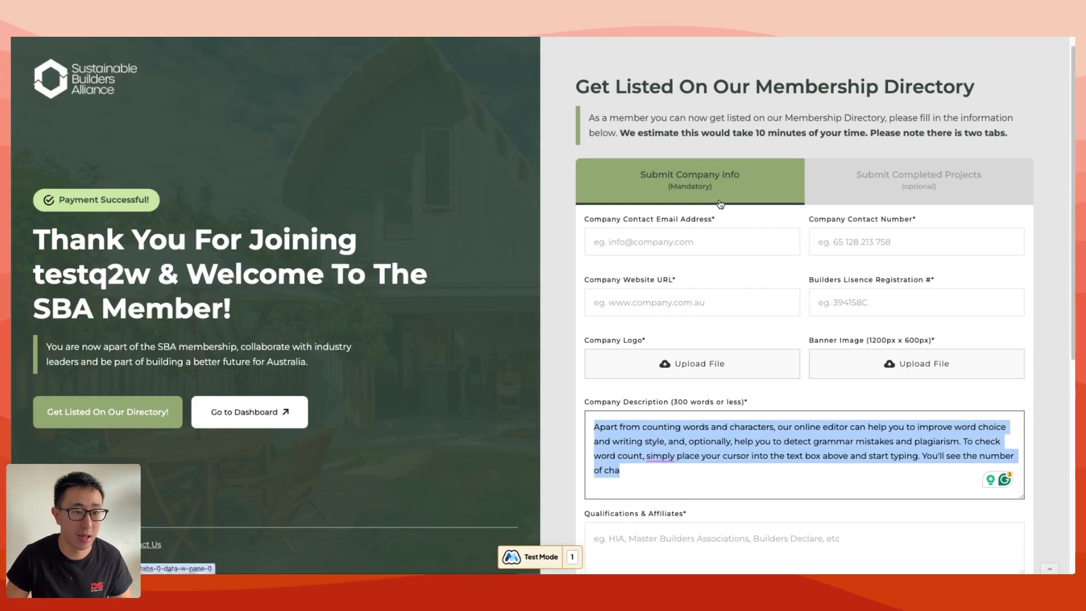
scroll(719, 226, down, 2)
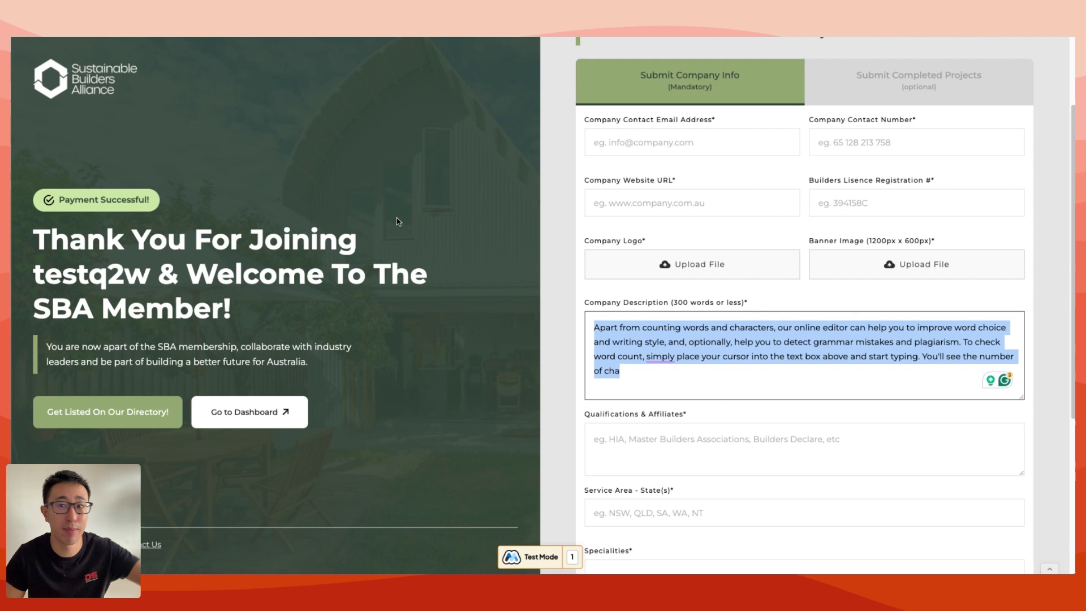
scroll(538, 256, down, 2)
drag(583, 210, 757, 211)
triple_click(743, 247)
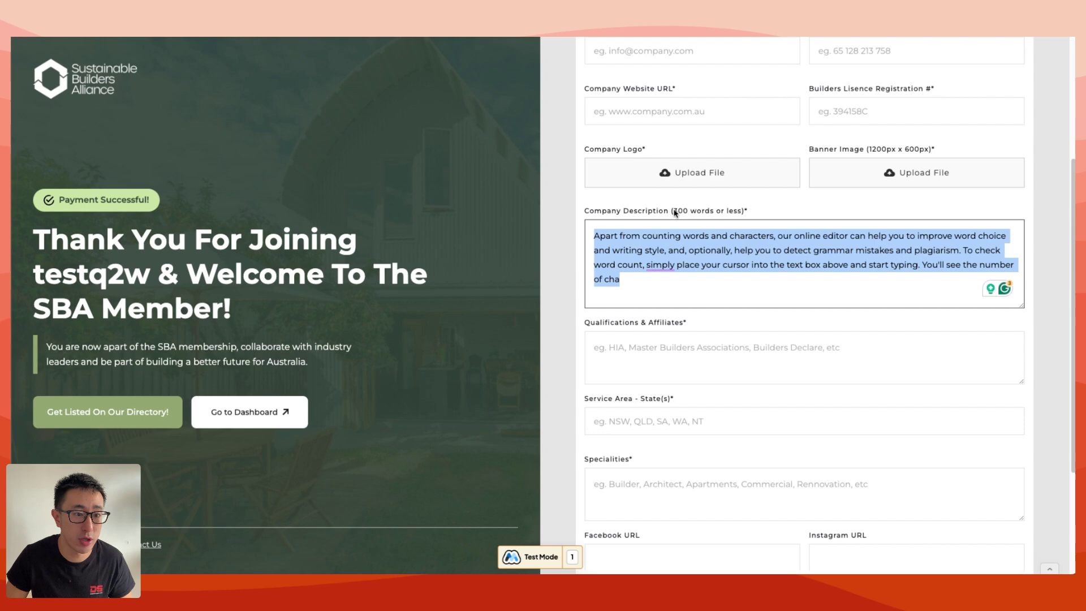
drag(674, 211, 716, 213)
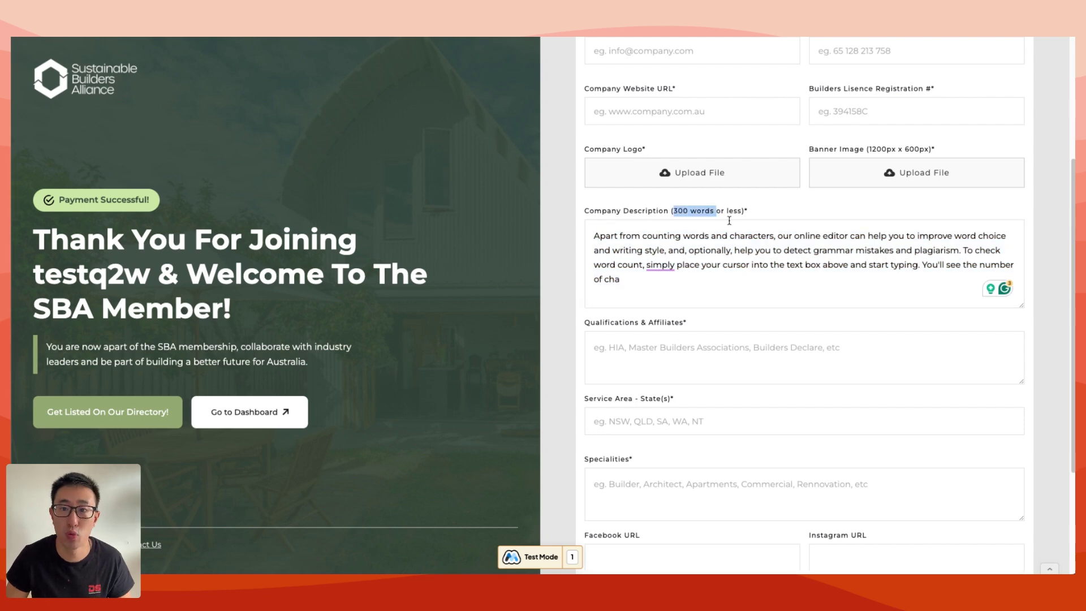
triple_click(730, 278)
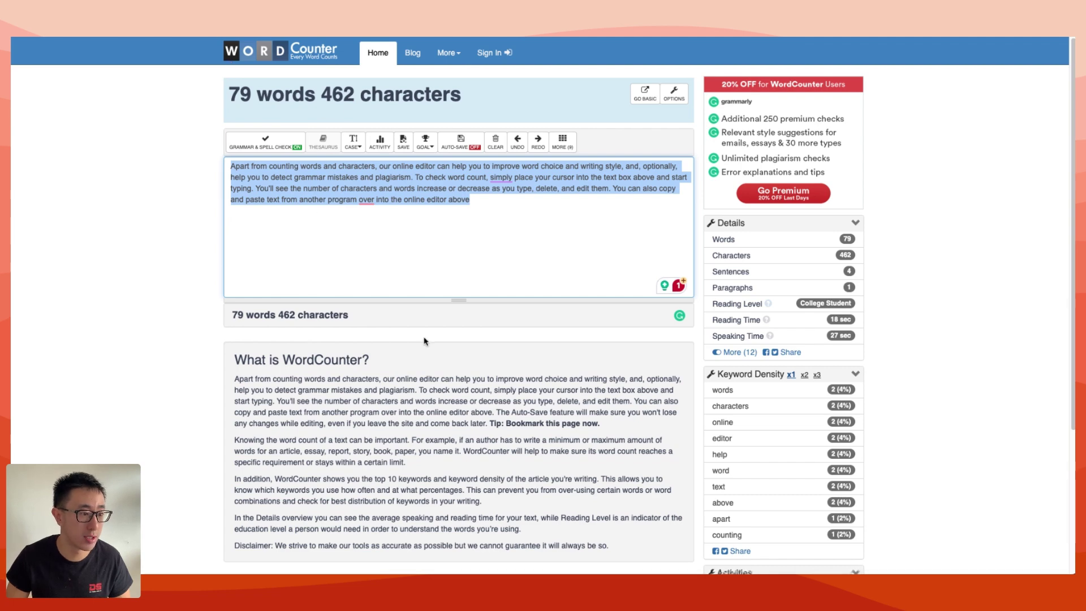
Step: Paste the 'Knowing the word count' paragraph into WordCounter's editor, replacing its text
scroll(293, 343, down, 3)
drag(235, 336, 428, 370)
key(ctrl+c)
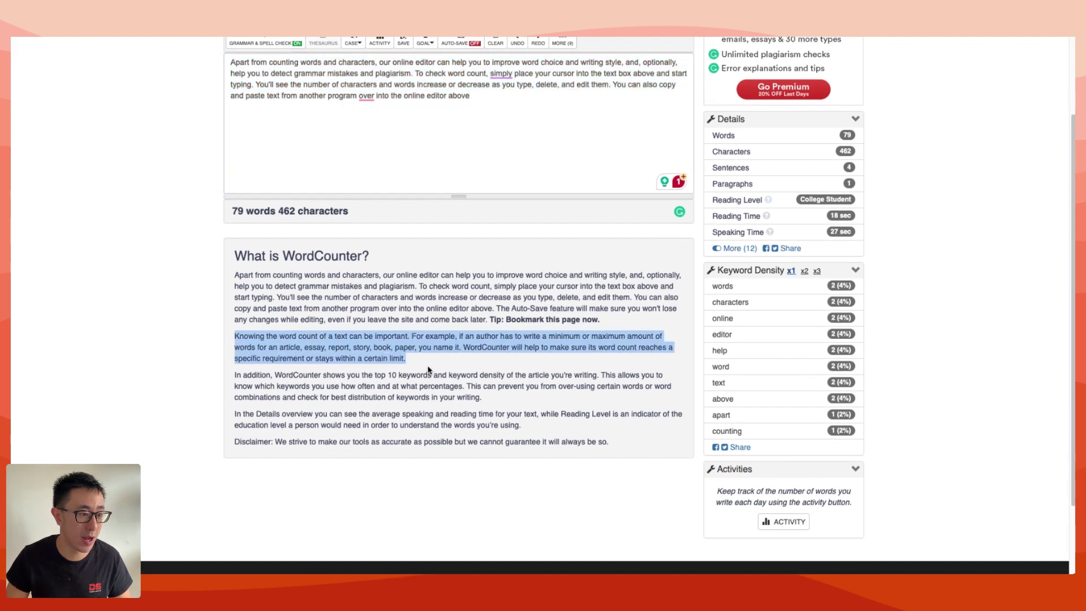
scroll(398, 343, up, 3)
triple_click(454, 199)
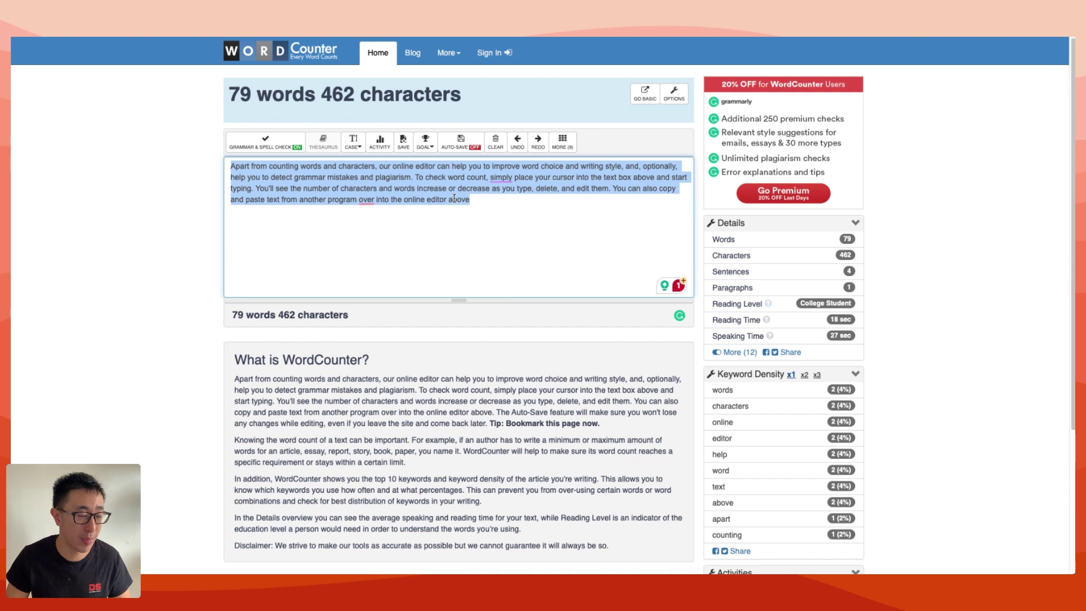
key(ctrl+v)
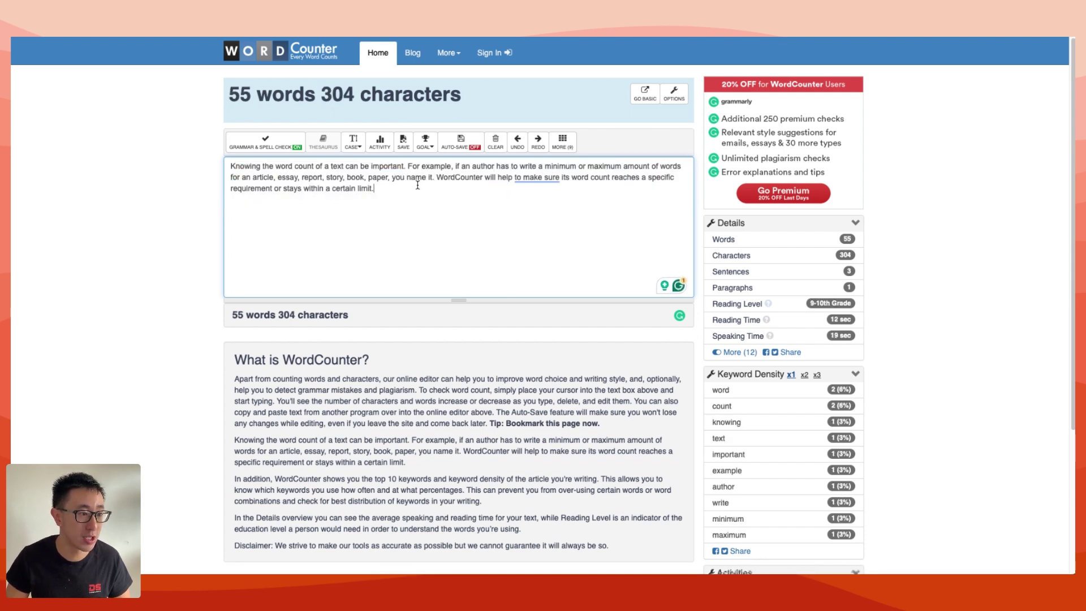
Step: Cut ' or stays within a certain limit.' and paste the 272-character paragraph into Company Description
drag(418, 185, 271, 190)
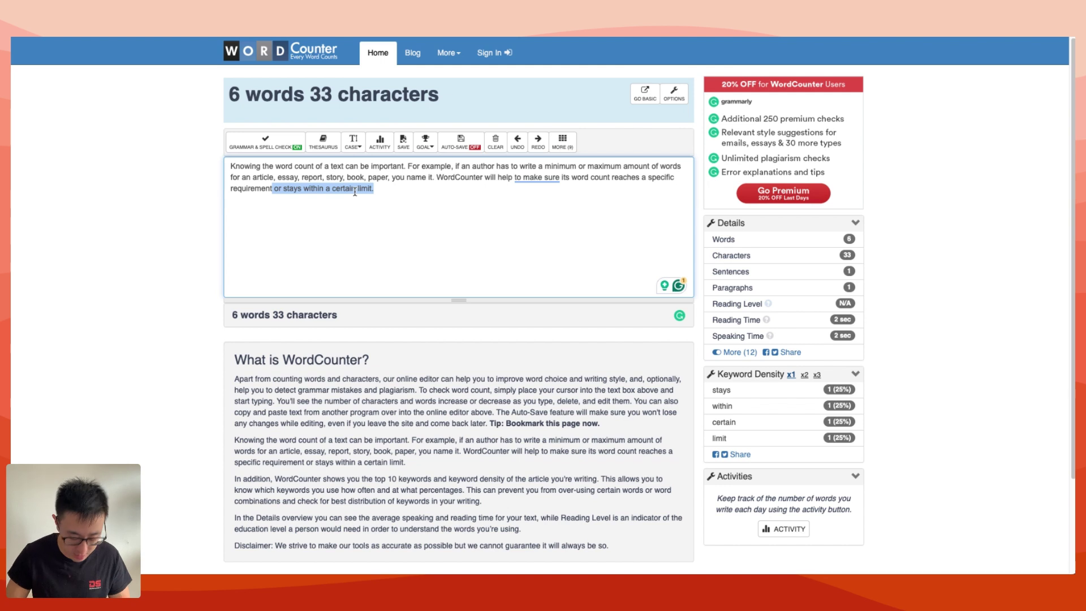
key(BackSpace)
key(ctrl+a)
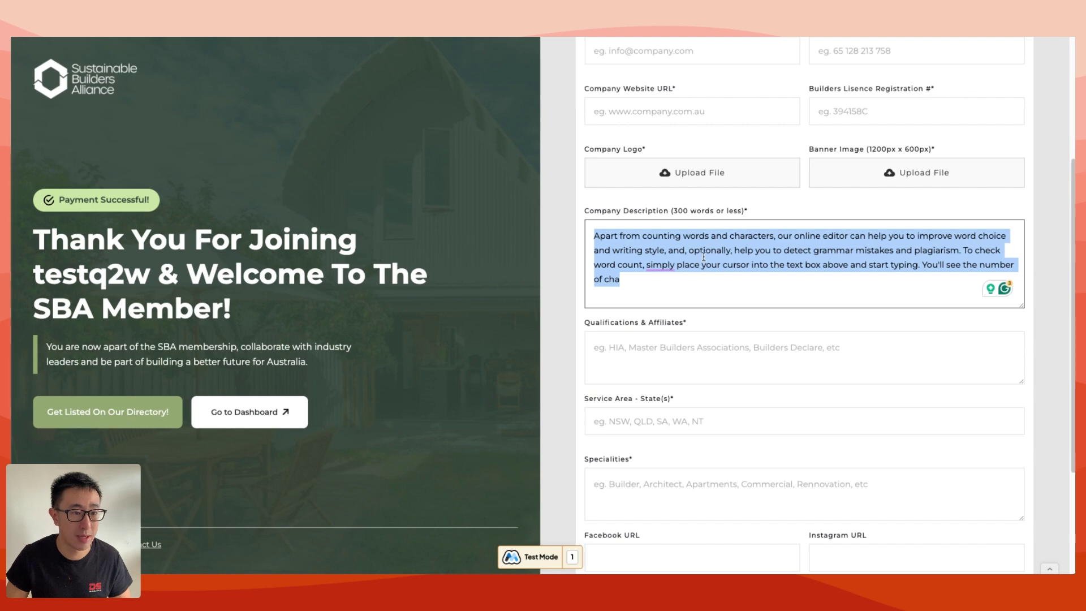
text(Knowing the word count of a text can be important. For example, if an author has to write a minimum or maximum amount of words for an article, essay, report, story, book, paper, you name it. WordCounter will help to make sure its word count reaches a specific requirement.)
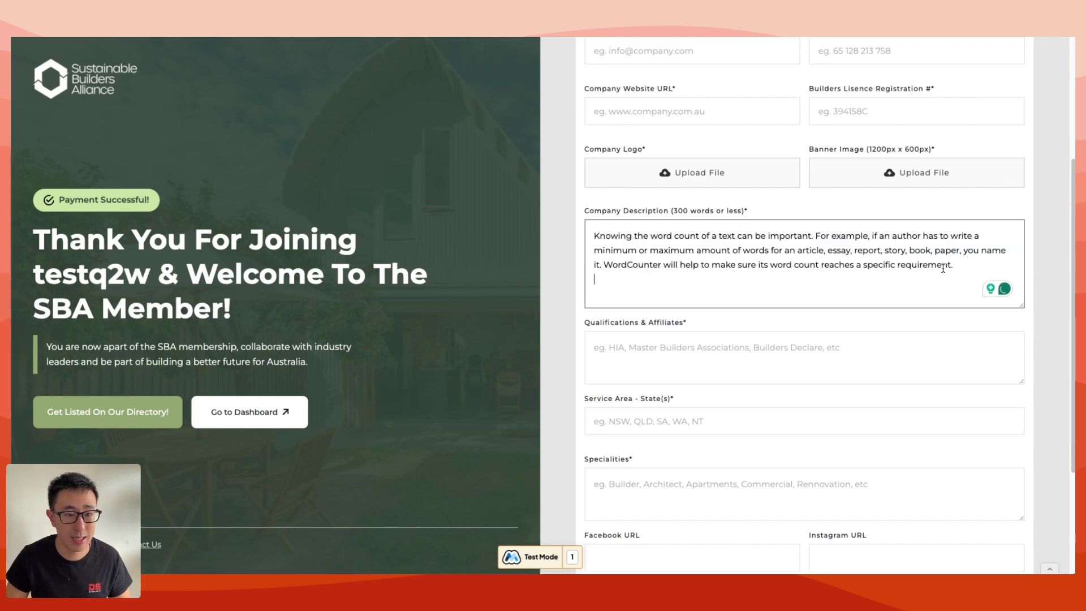
drag(964, 266, 558, 230)
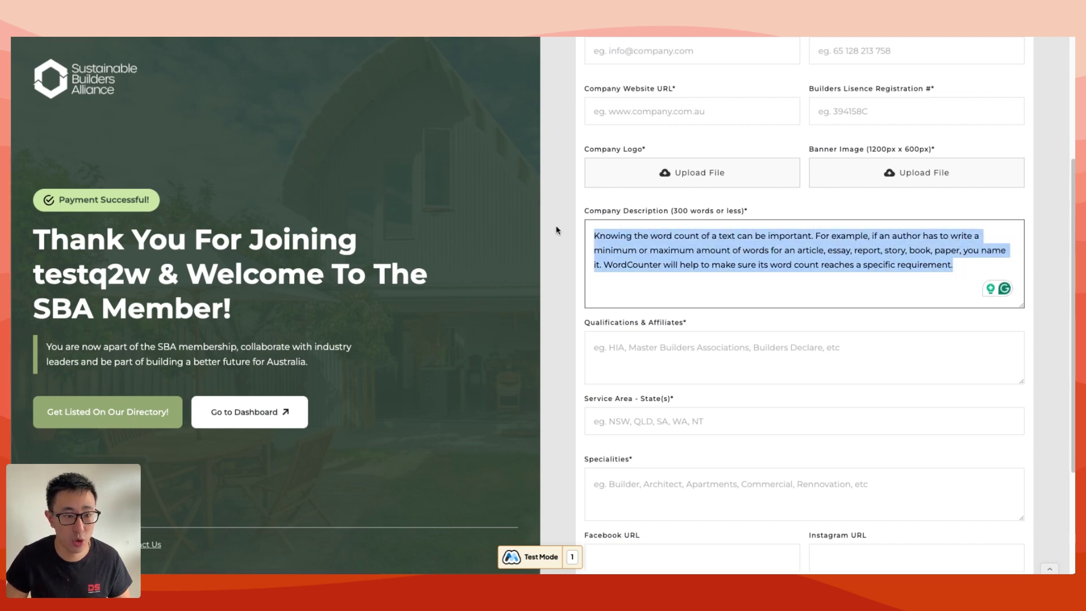
Step: Append the first 'What is WordCounter?' sentence after 'requirement.', reaching 456 characters
key(ctrl+tab)
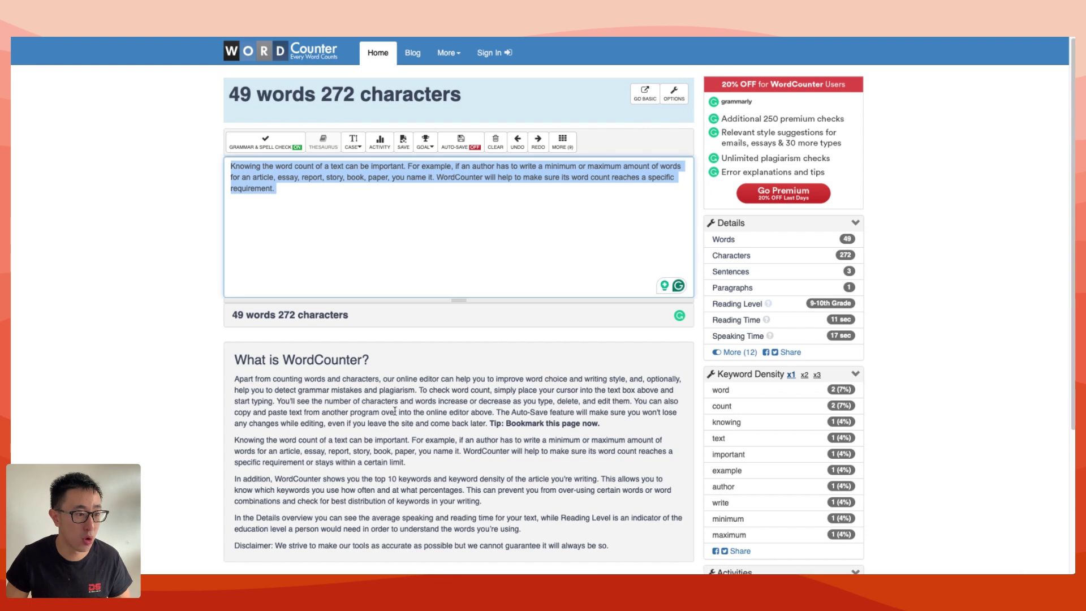
click(262, 386)
drag(234, 380, 417, 390)
key(ctrl+c)
click(365, 193)
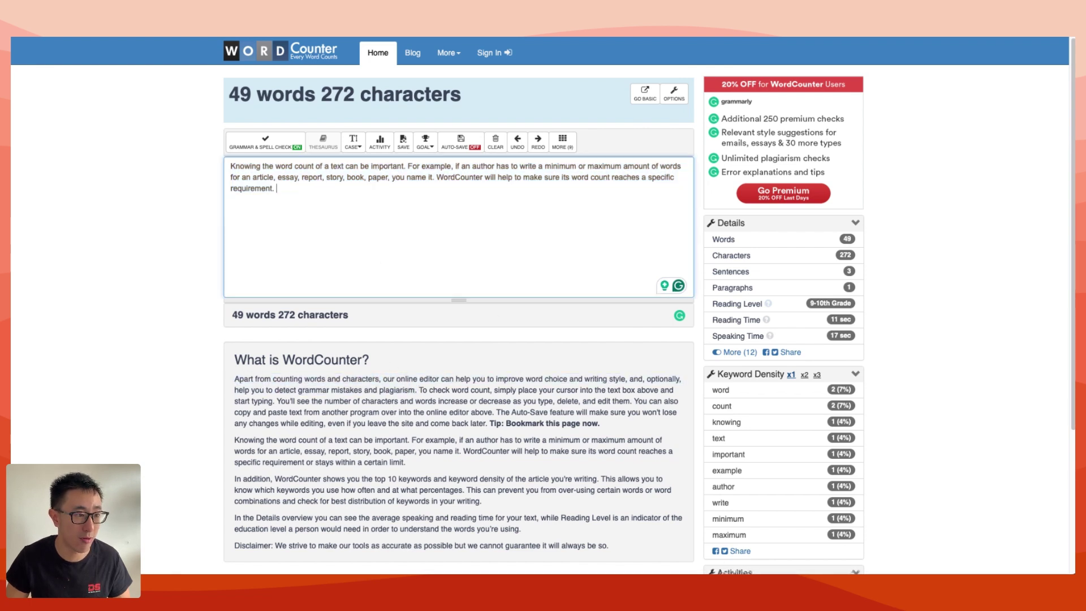
key(ctrl+v)
drag(321, 95, 347, 100)
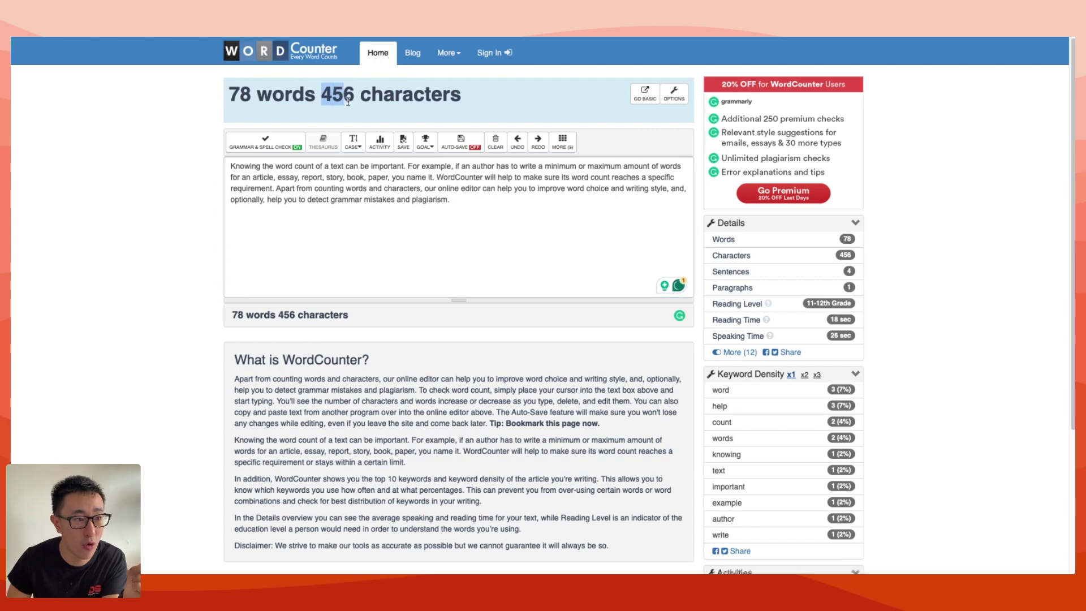
click(351, 101)
Step: Paste the extended paragraph into Company Description, where it stops after 'Apart from counting words'
click(474, 201)
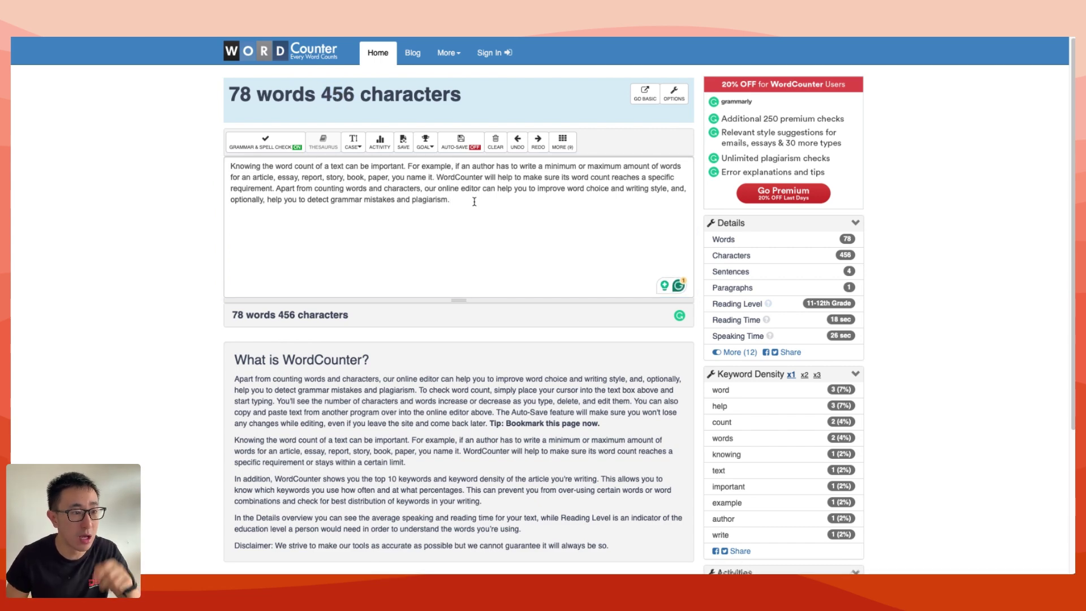
key(ctrl+a)
key(ctrl+c)
key(alt+Tab)
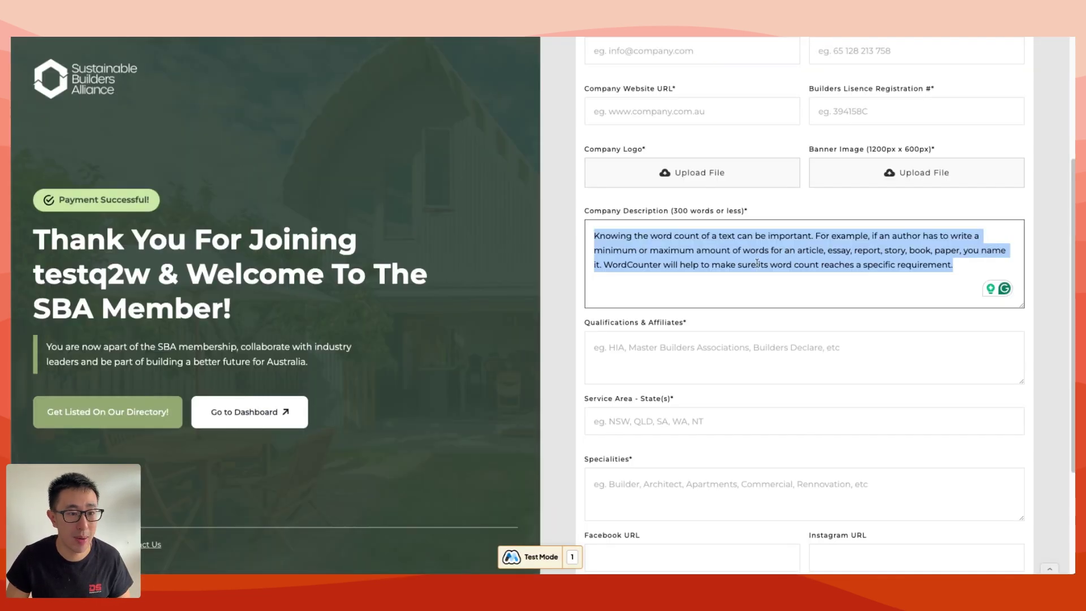
key(ctrl+v)
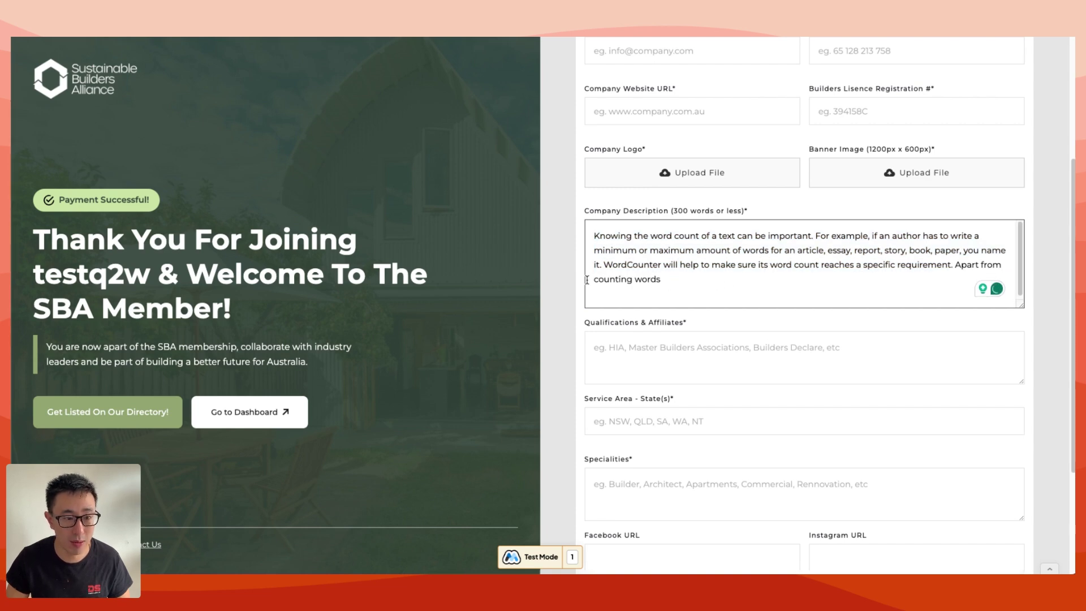
drag(587, 280, 693, 280)
click(693, 280)
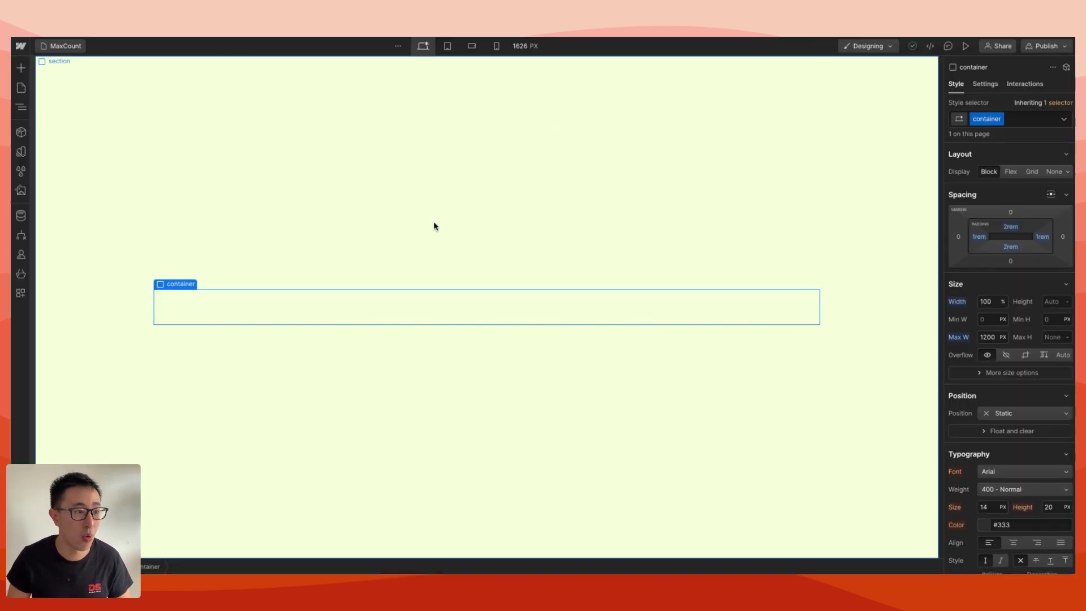
Step: Place a Form Block inside the page container
click(308, 211)
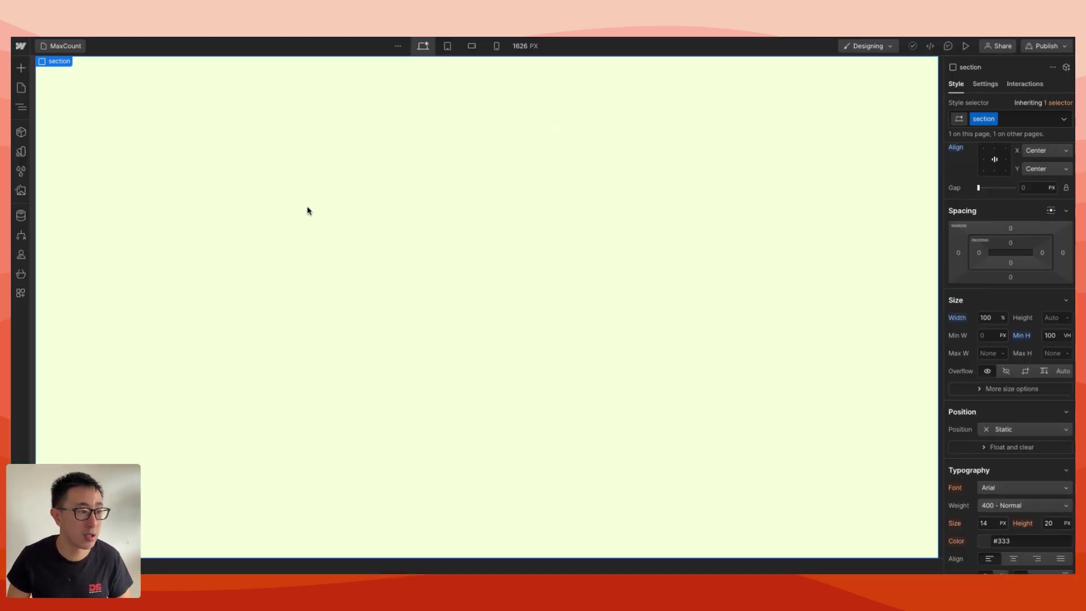
click(325, 305)
click(21, 67)
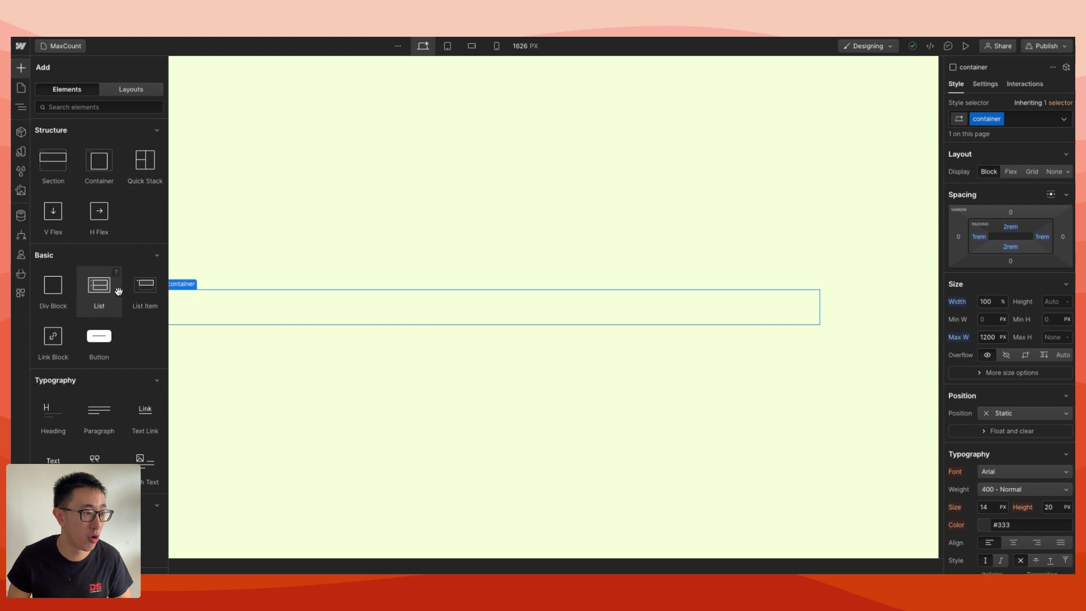
scroll(118, 291, down, 2)
scroll(118, 290, down, 4)
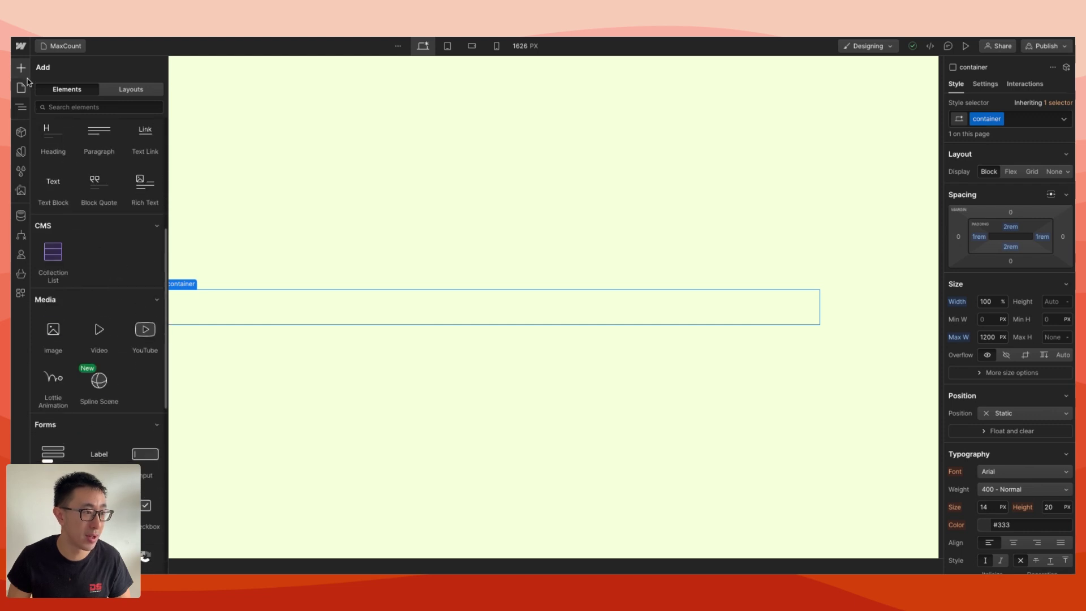
scroll(86, 282, down, 1)
drag(51, 388, 256, 316)
click(398, 181)
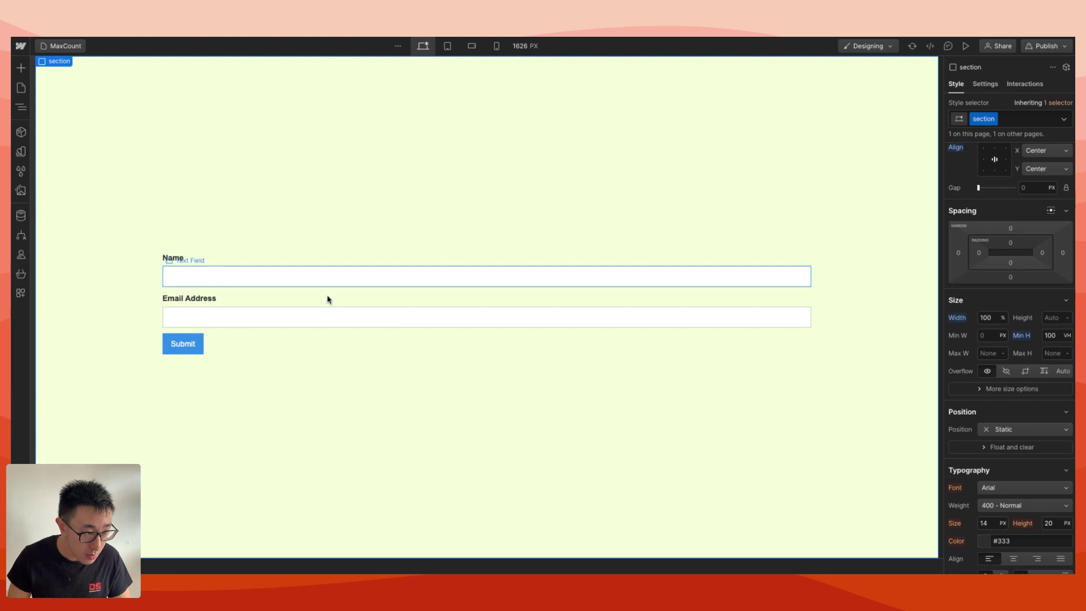
Step: Duplicate the Email Address label below the email input and rename the copy to Message
click(316, 304)
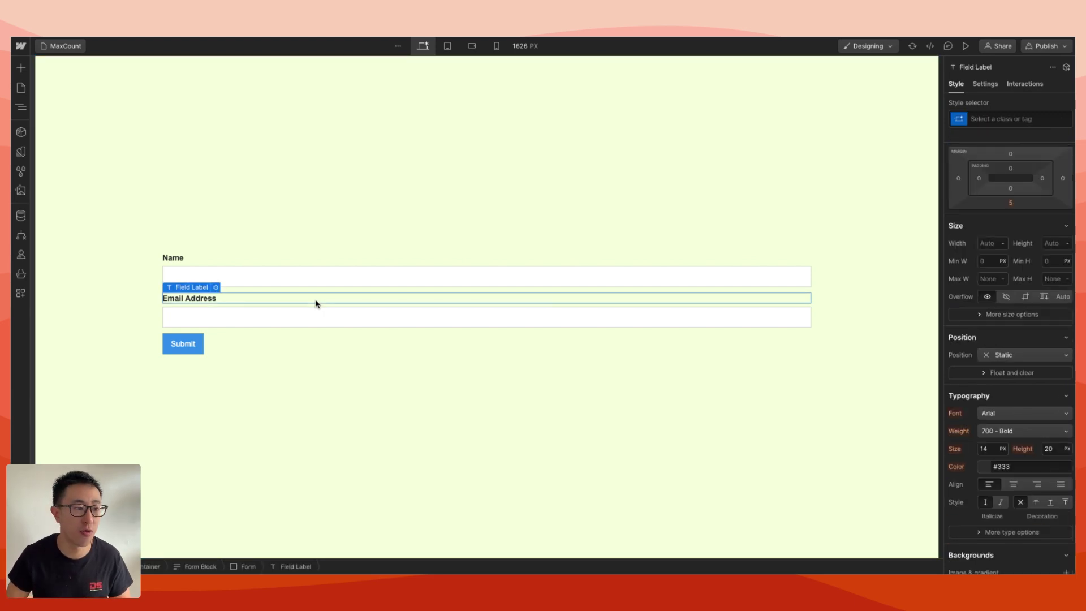
click(289, 324)
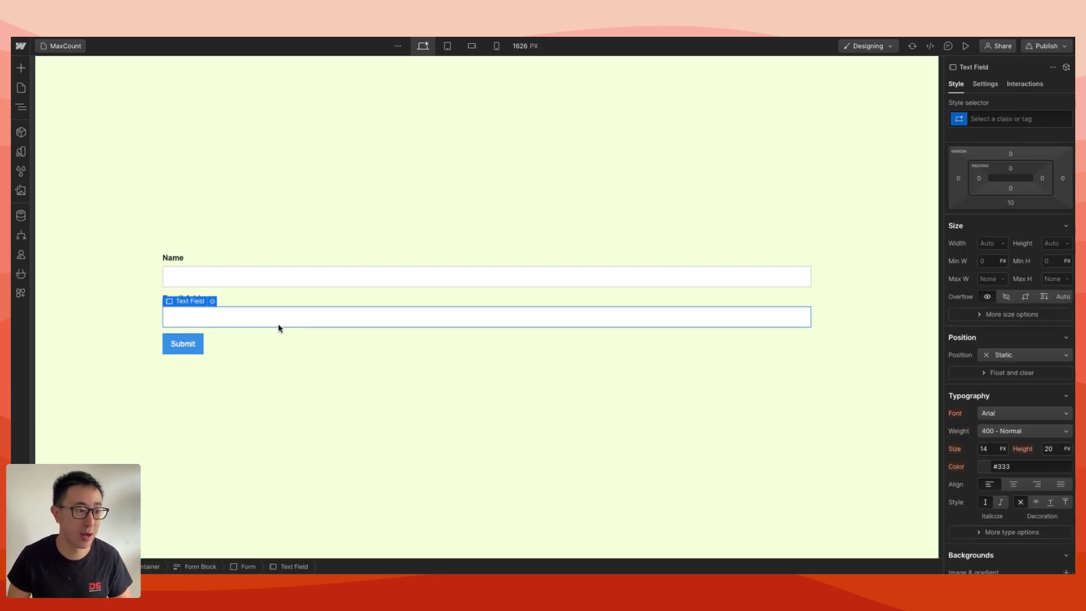
click(250, 303)
key(ctrl+c)
click(262, 318)
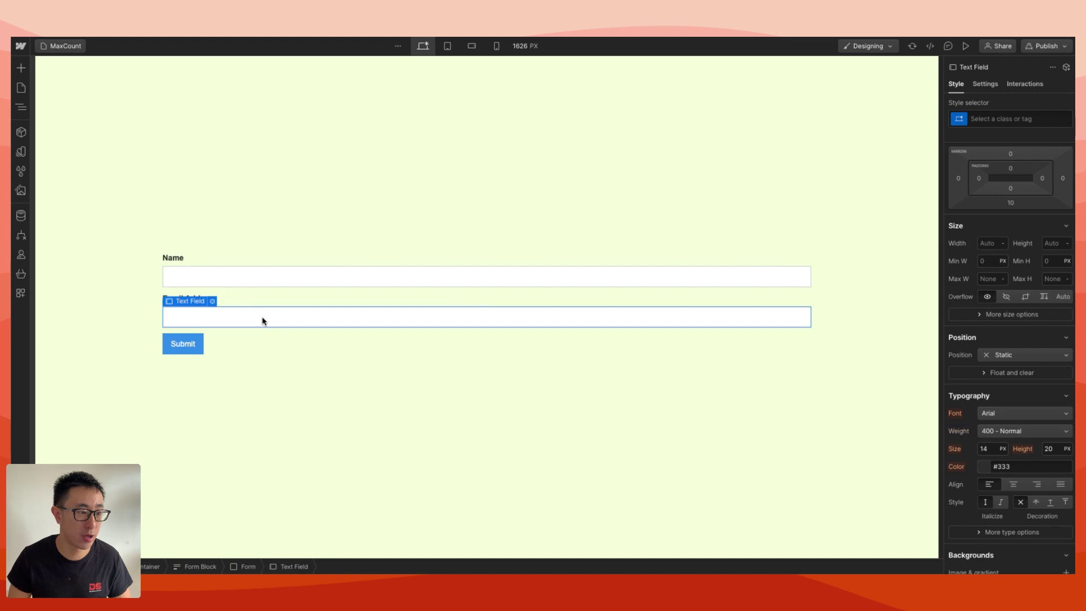
key(ctrl+v)
click(235, 335)
double_click(206, 332)
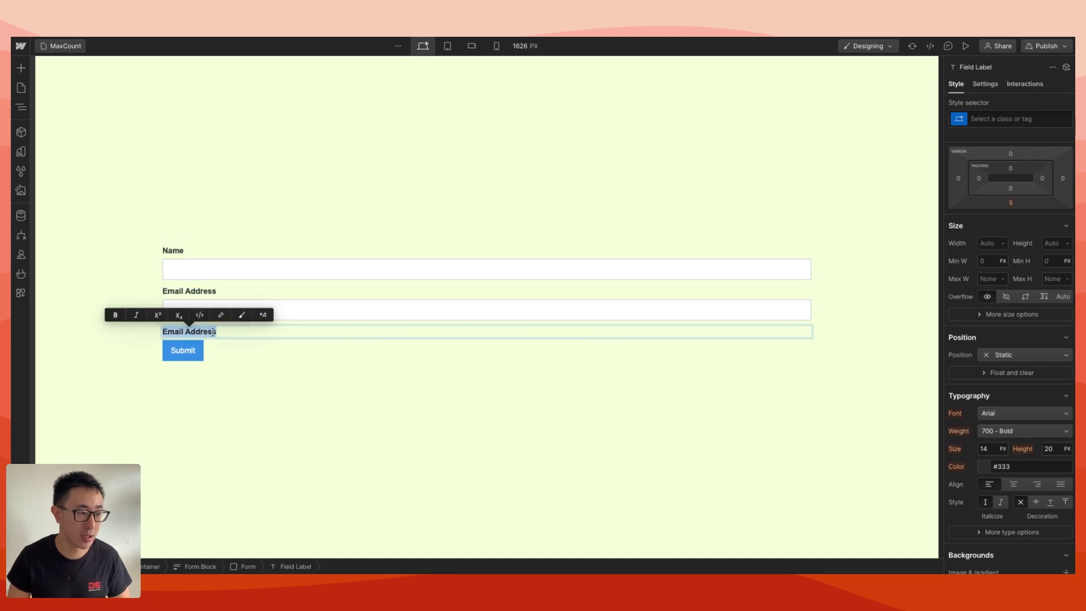
text(Message)
click(226, 308)
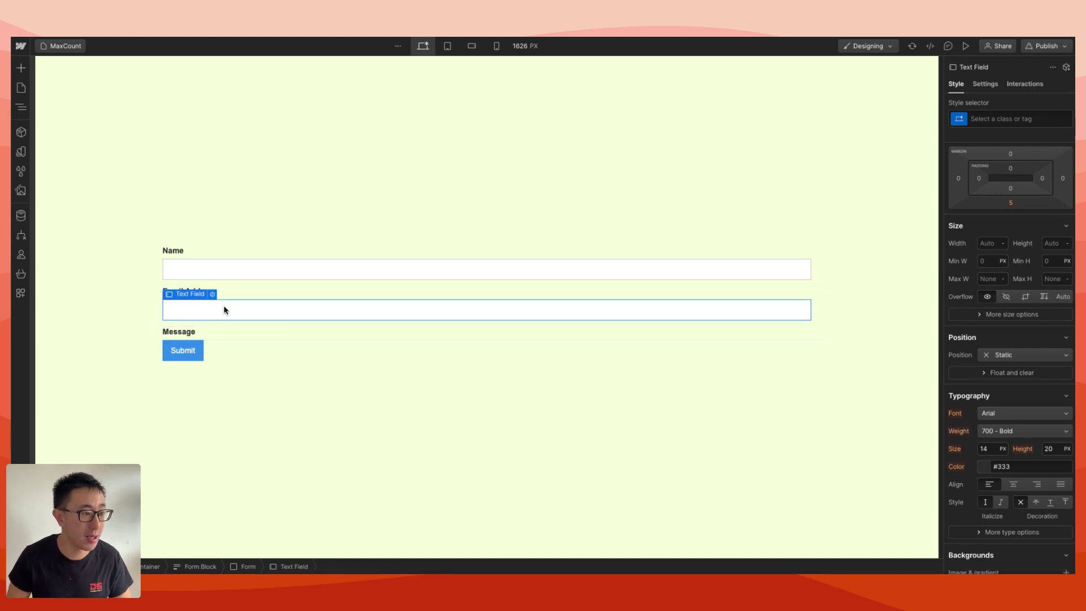
Step: Place a Text Area from the Forms elements directly under the Message label
click(21, 68)
scroll(91, 294, down, 8)
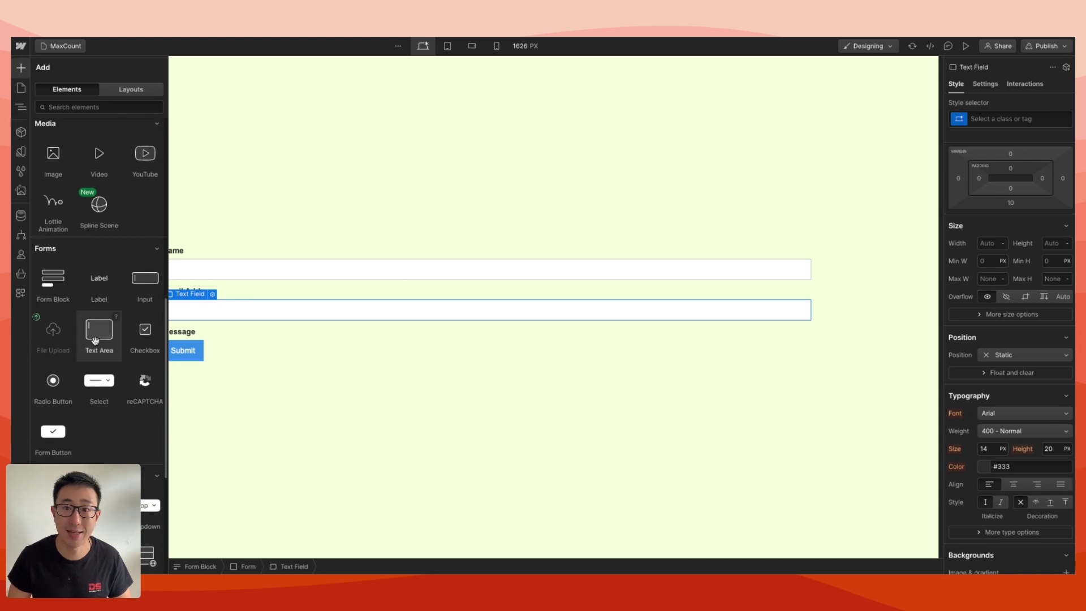
drag(95, 340, 273, 275)
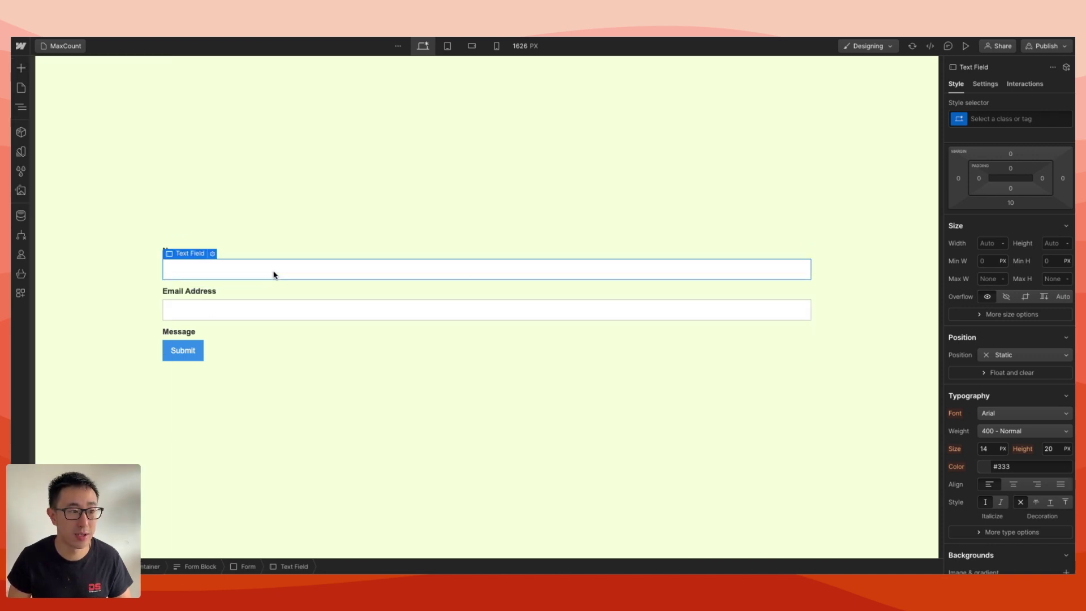
click(21, 67)
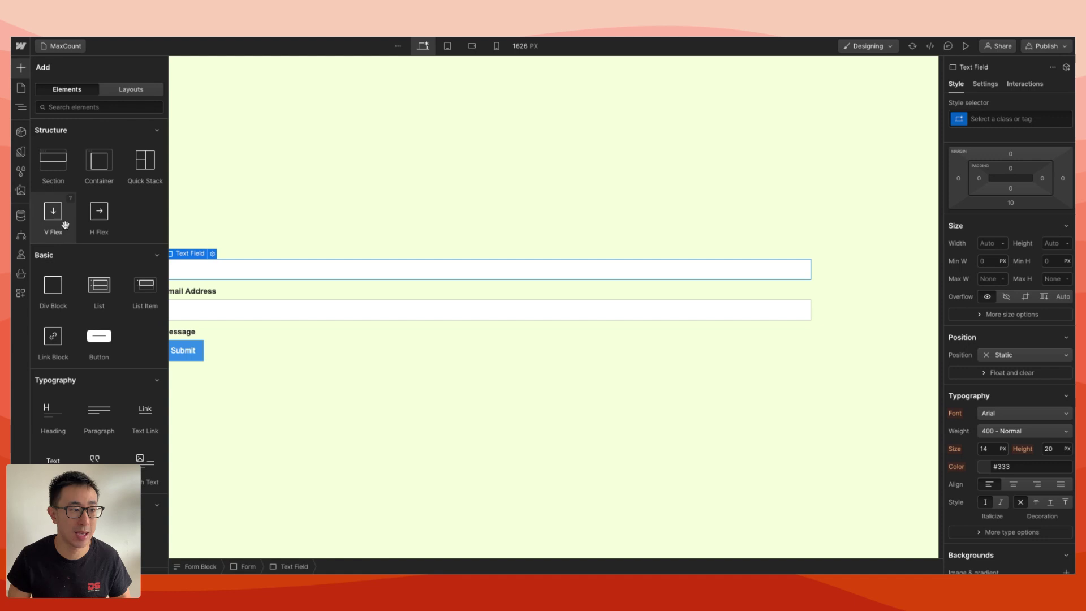
scroll(69, 328, down, 8)
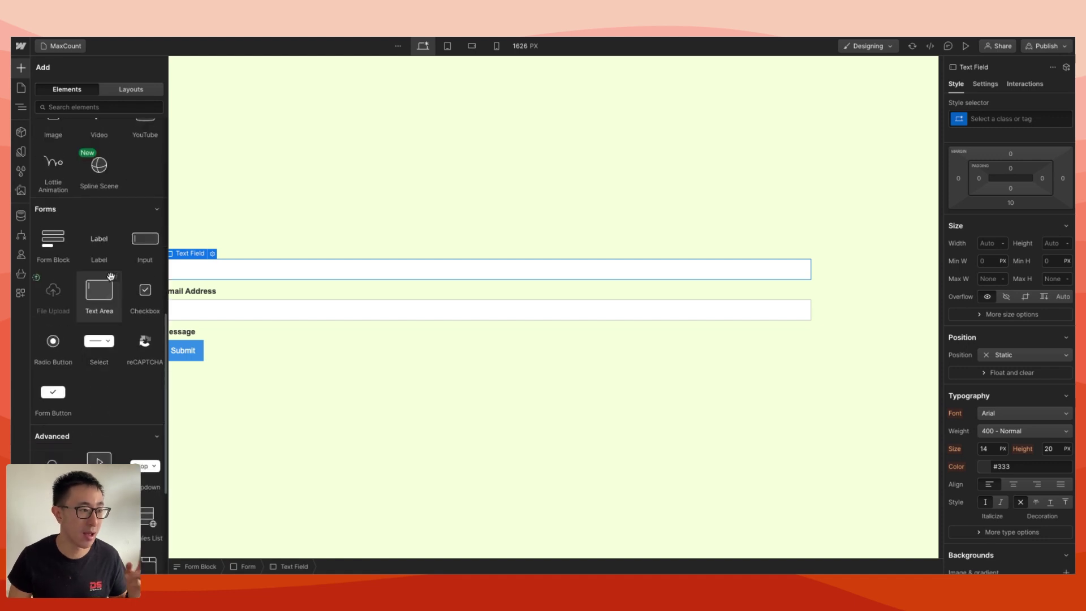
drag(165, 300, 205, 338)
click(240, 339)
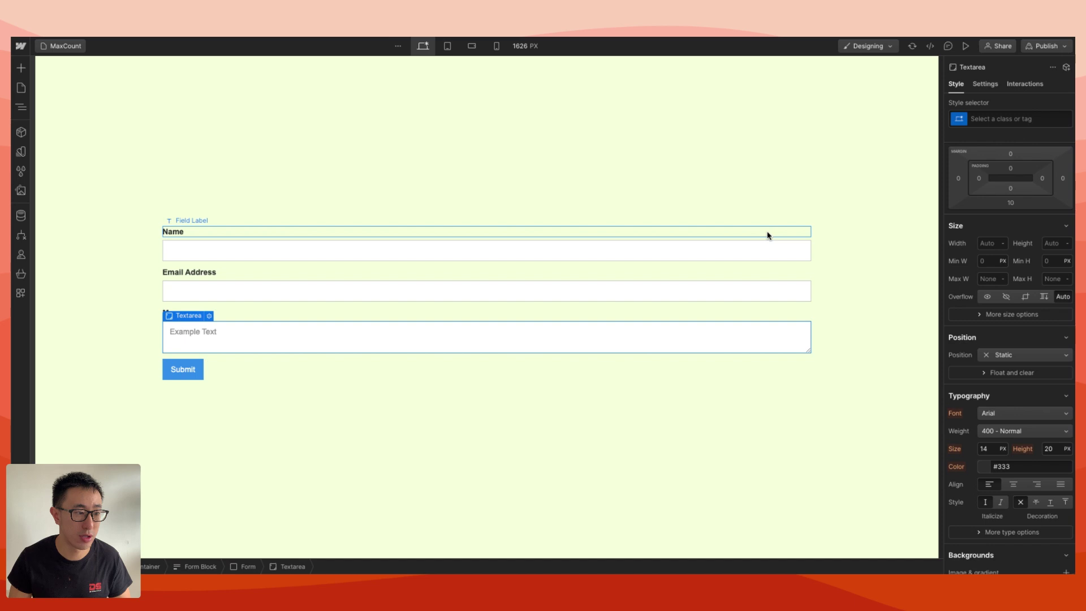
Step: Create and apply a new class named text-area to the text area
click(980, 120)
text(text-area)
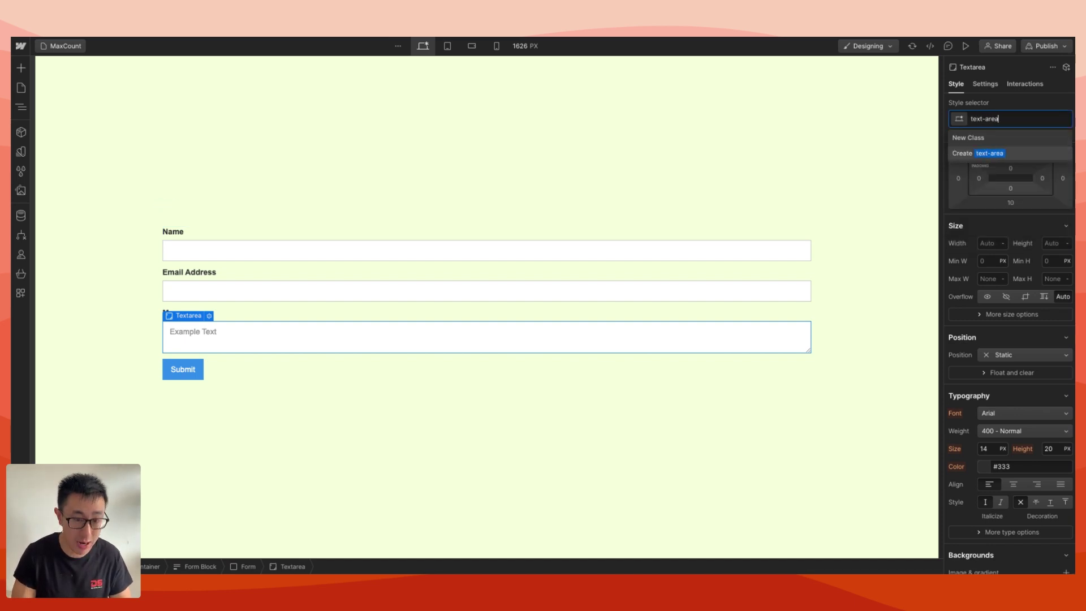
key(Return)
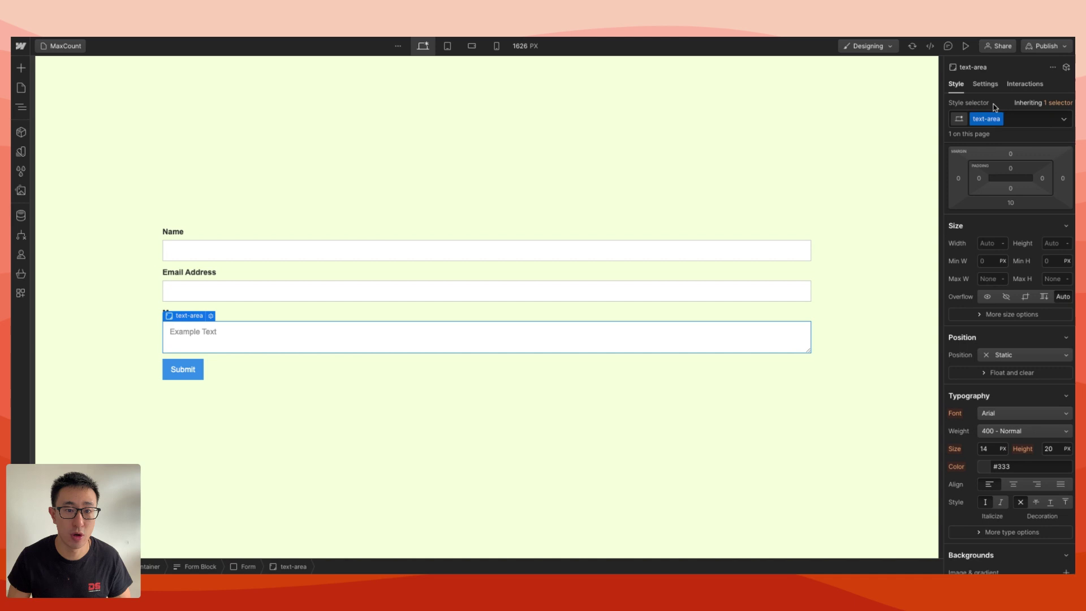
Step: Add a custom attribute named maxlength to the text area in its settings
click(985, 84)
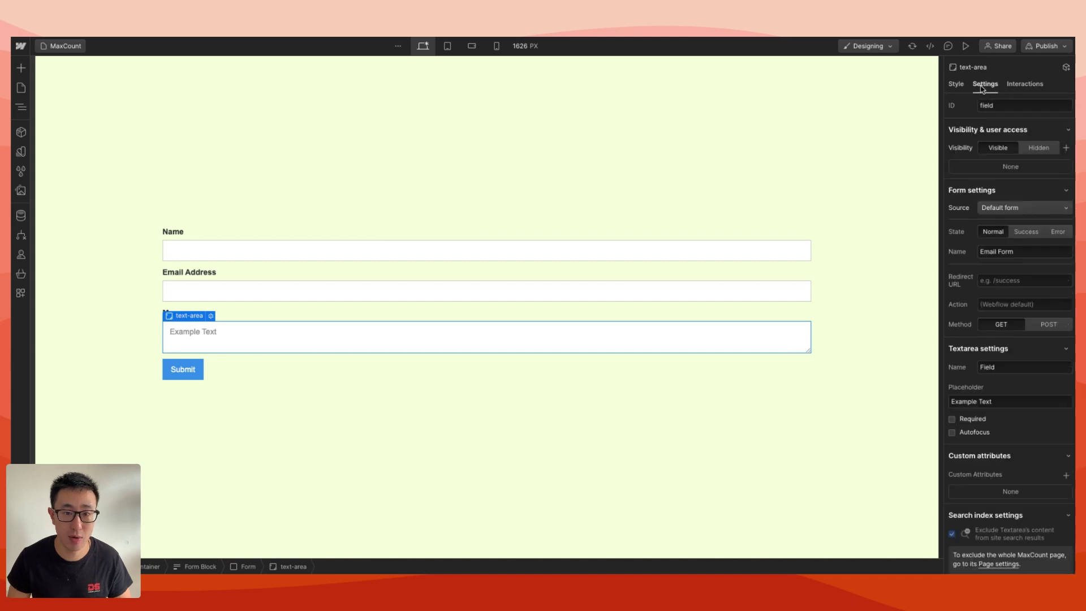
scroll(991, 351, down, 1)
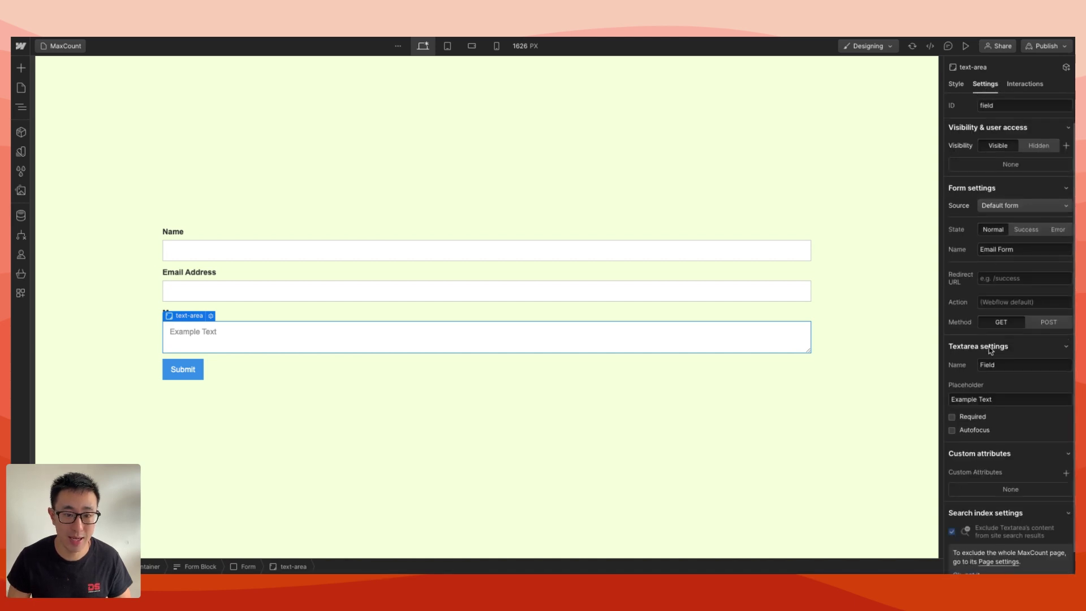
scroll(991, 350, down, 1)
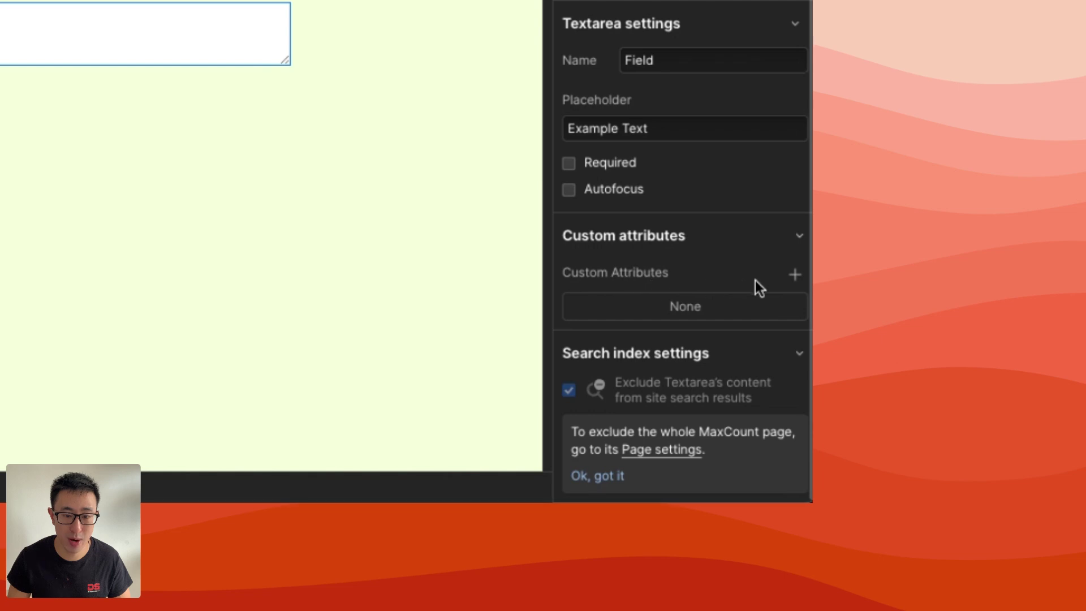
click(793, 275)
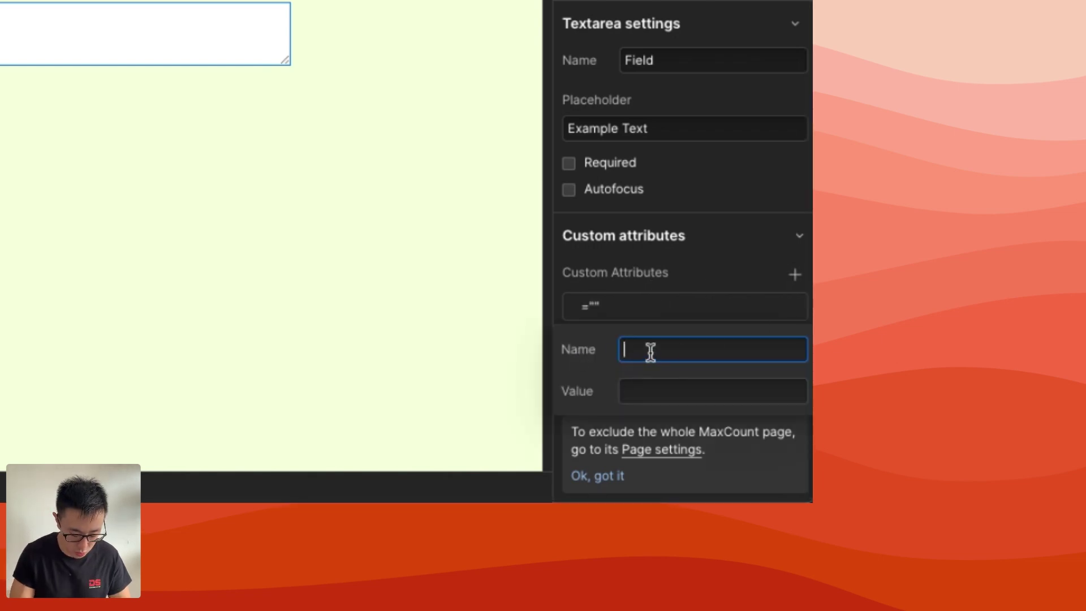
text(maxc)
key(BackSpace)
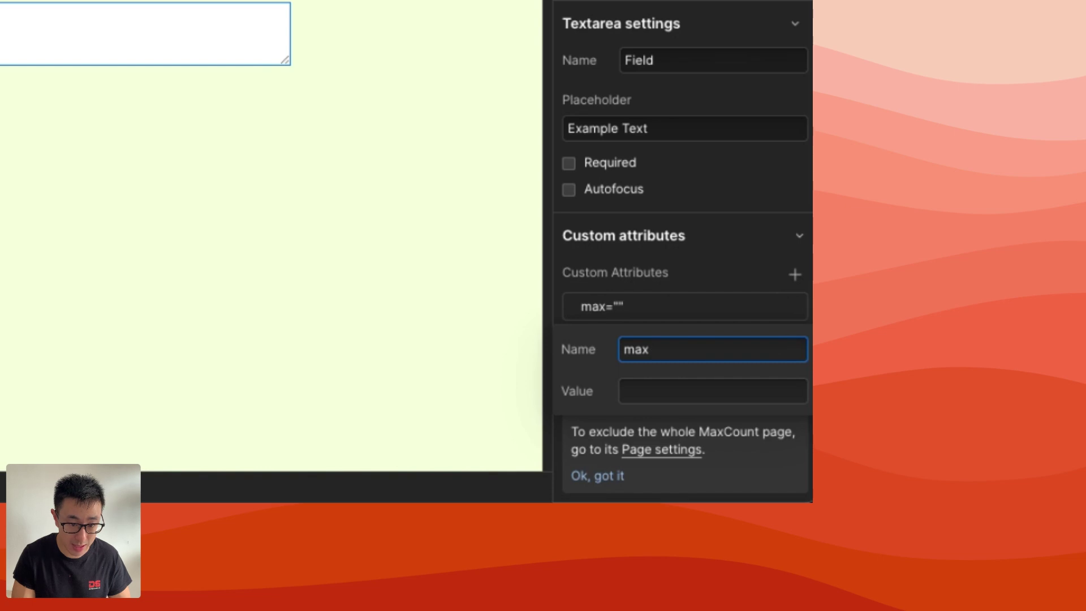
text(length)
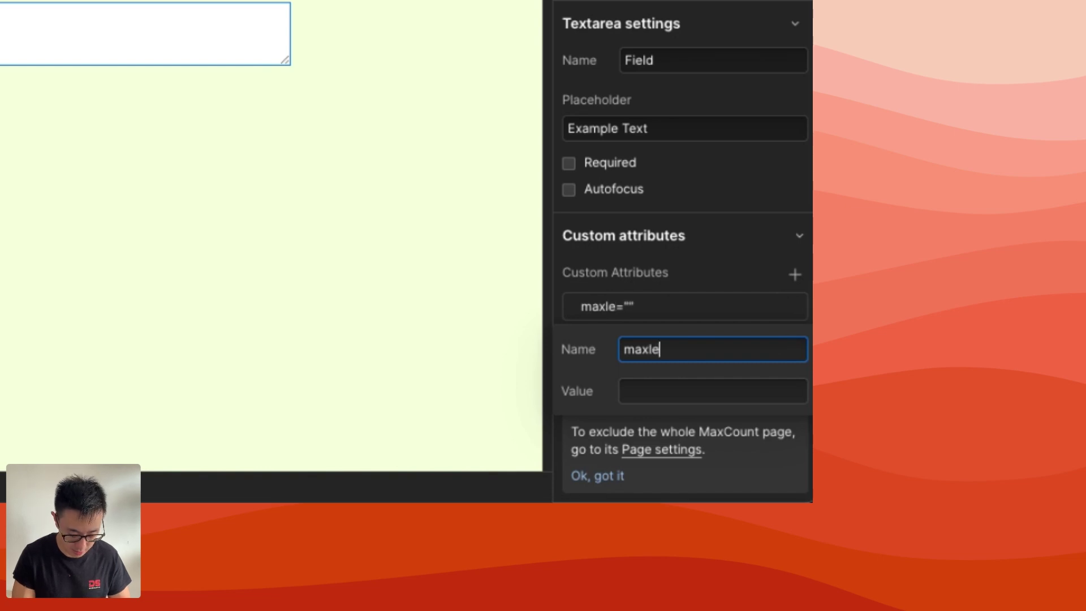
click(666, 375)
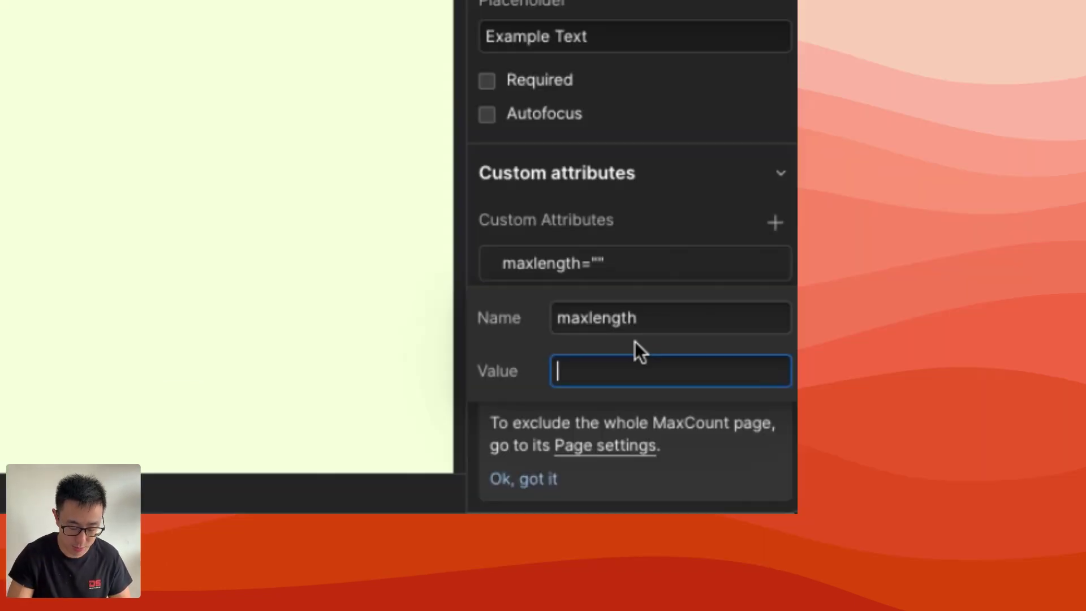
Step: Enter 100 as the maxlength value and relabel the field 'Message (100 word limit)'
text(100)
click(213, 307)
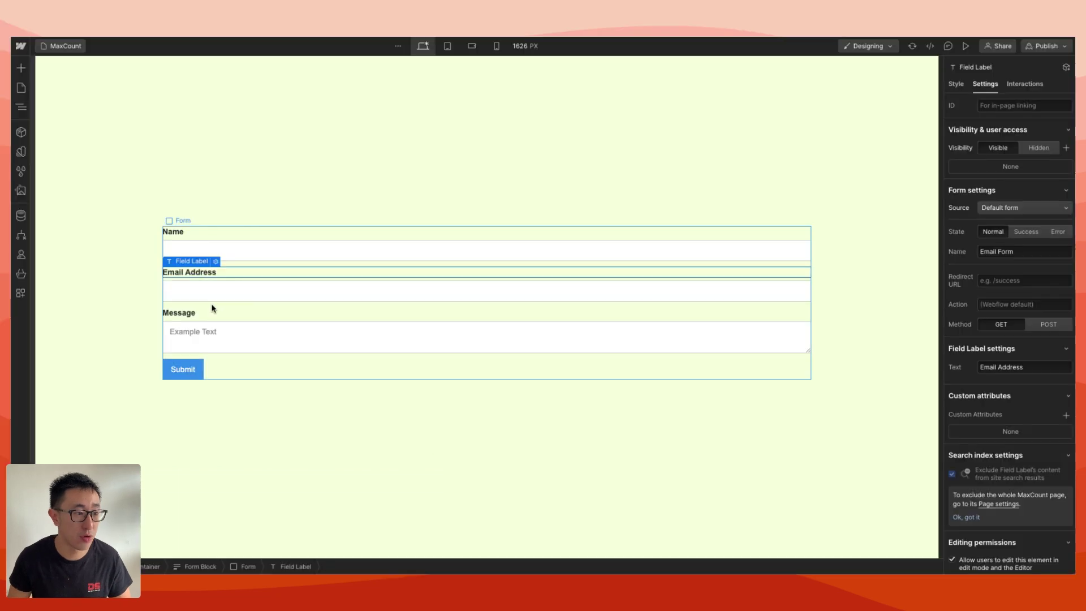
double_click(203, 311)
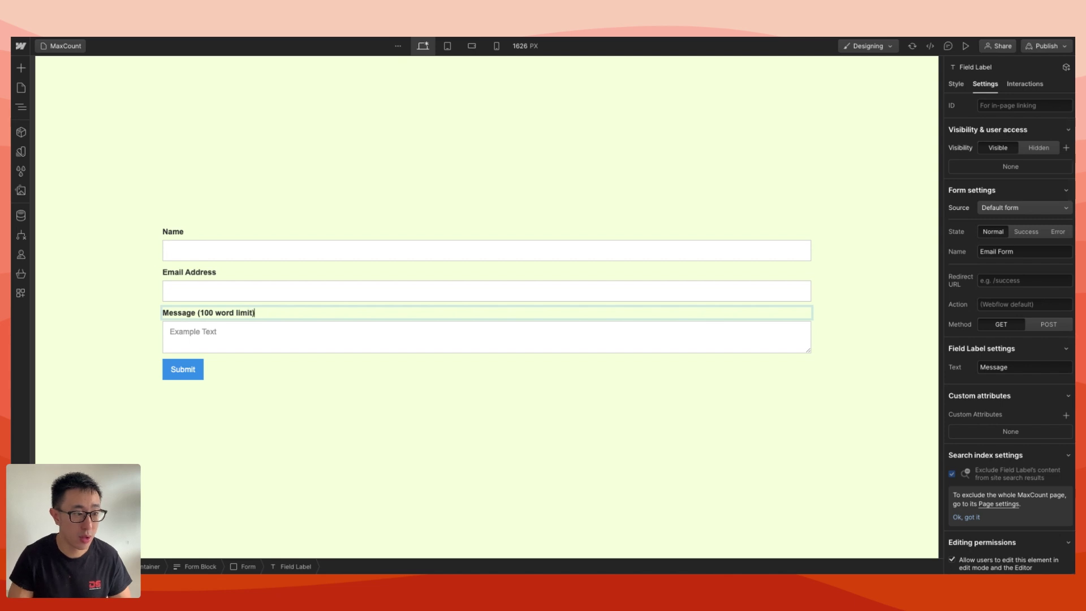
Step: Set the text-area class minimum height to 12rem
click(213, 341)
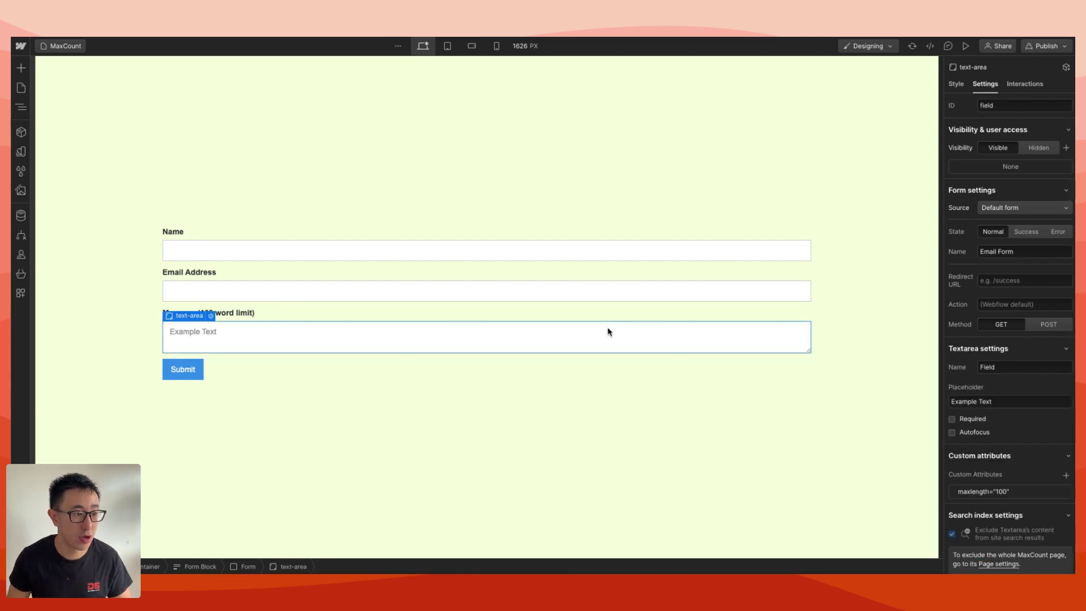
click(956, 87)
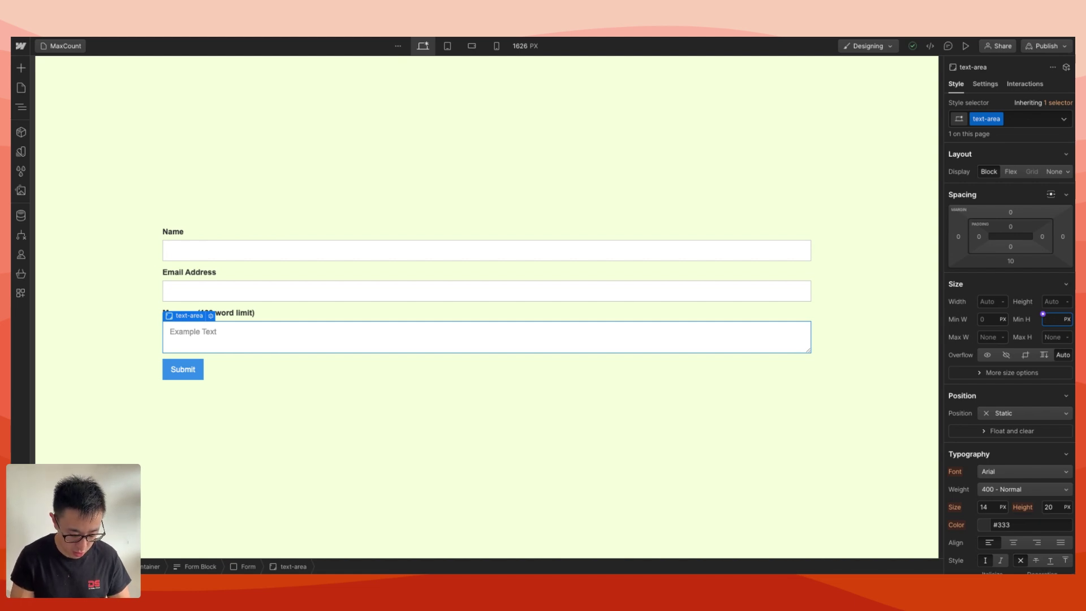
text(0)
key(Return)
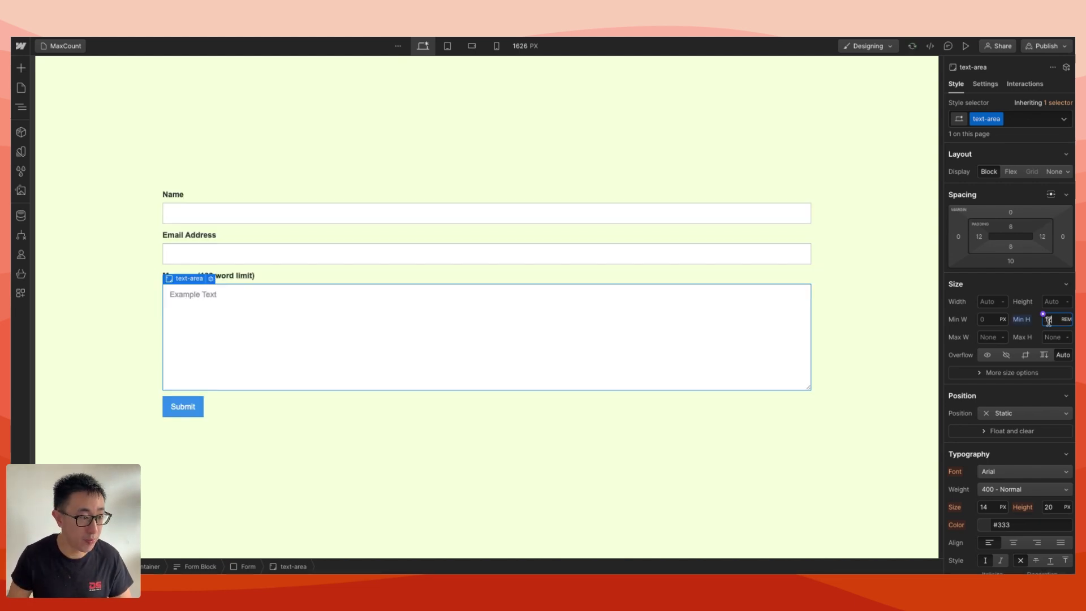
click(879, 213)
Step: Publish the site to the staging domain and view the live form's Message box
click(1032, 47)
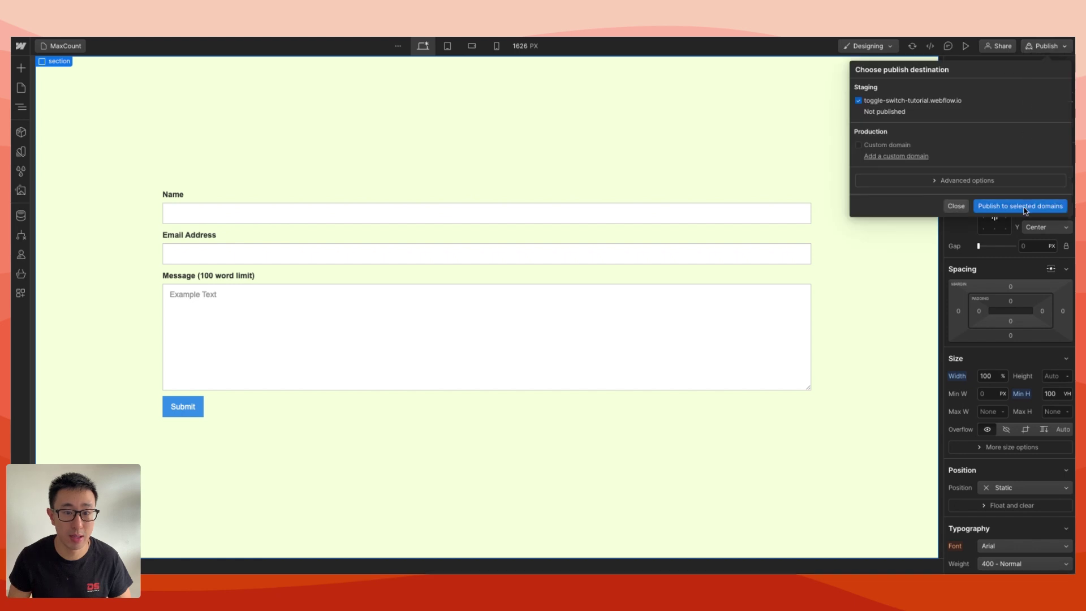
click(1025, 209)
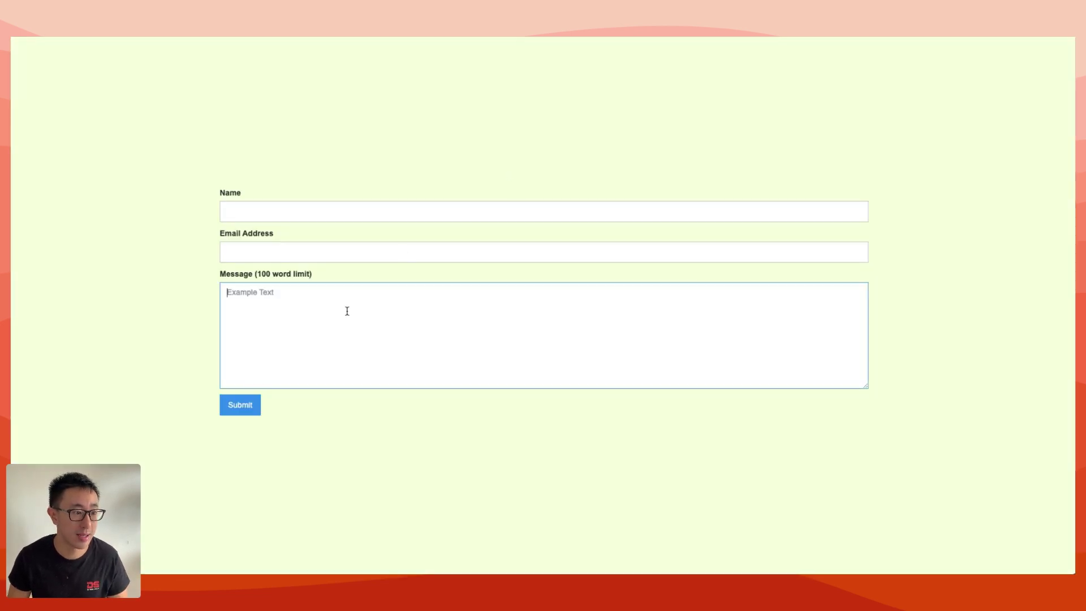
drag(240, 274, 327, 274)
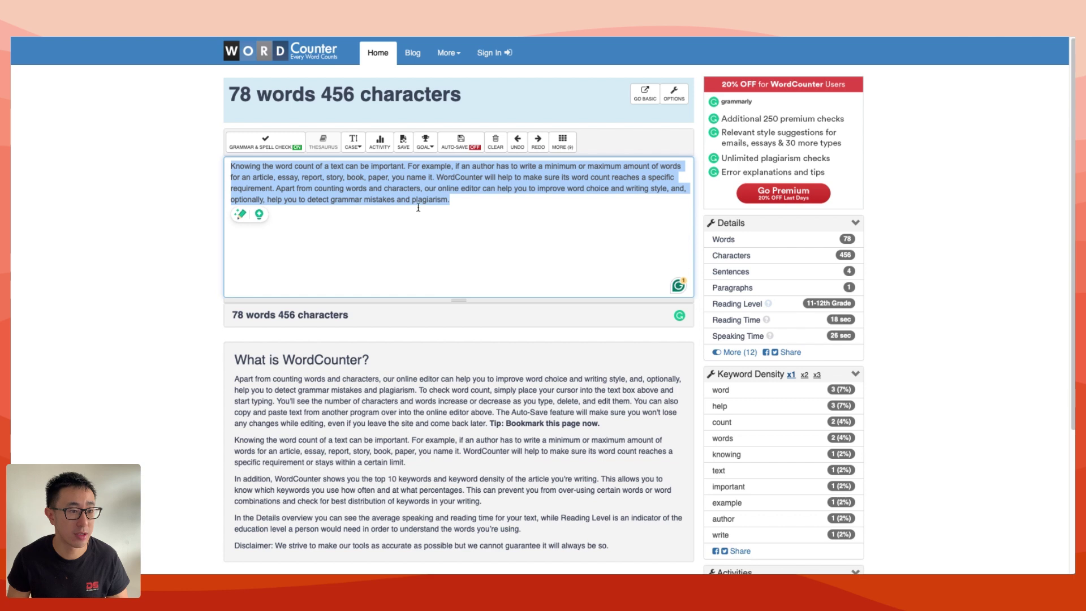
Step: Trim the WordCounter sample after 'paper,' and paste it into the live Message box
click(365, 204)
drag(497, 213, 392, 176)
key(BackSpace)
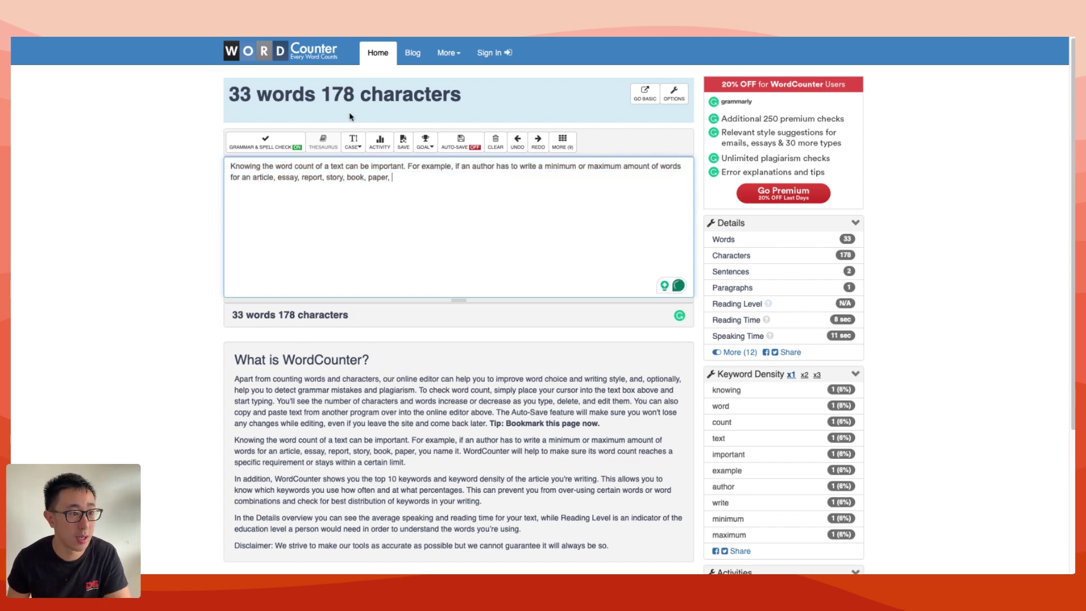
key(ctrl+a)
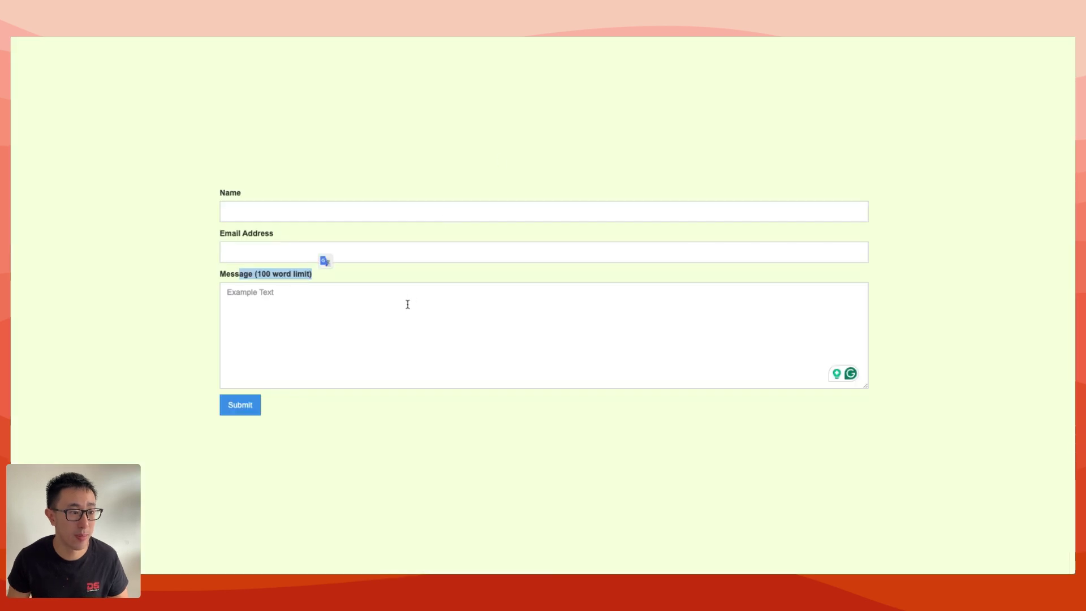
click(408, 304)
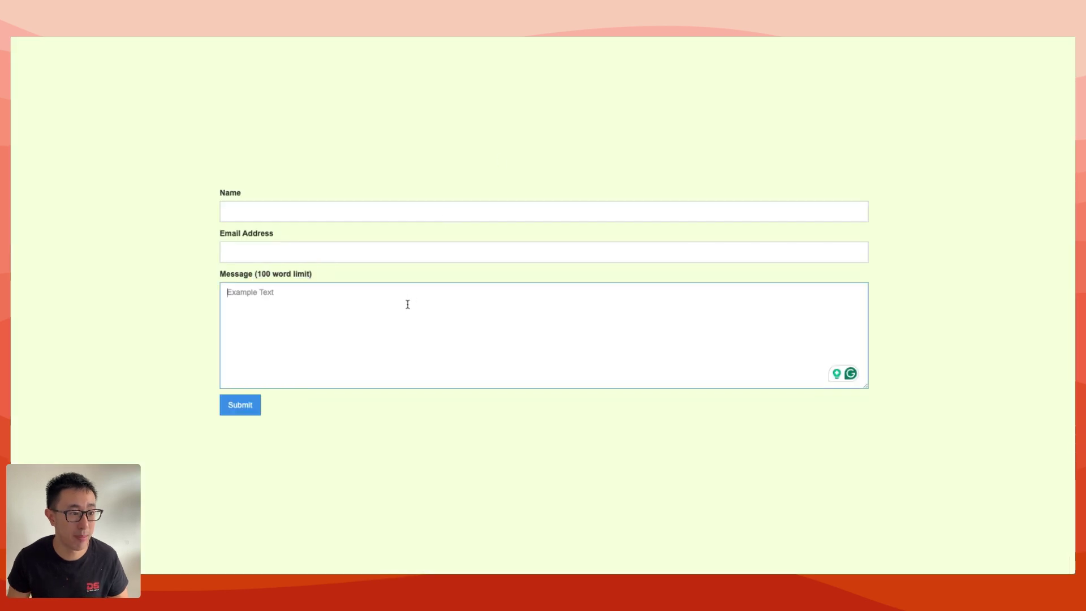
text(Knowing the word count of a text can be important. For example, if an author has to write a minimum)
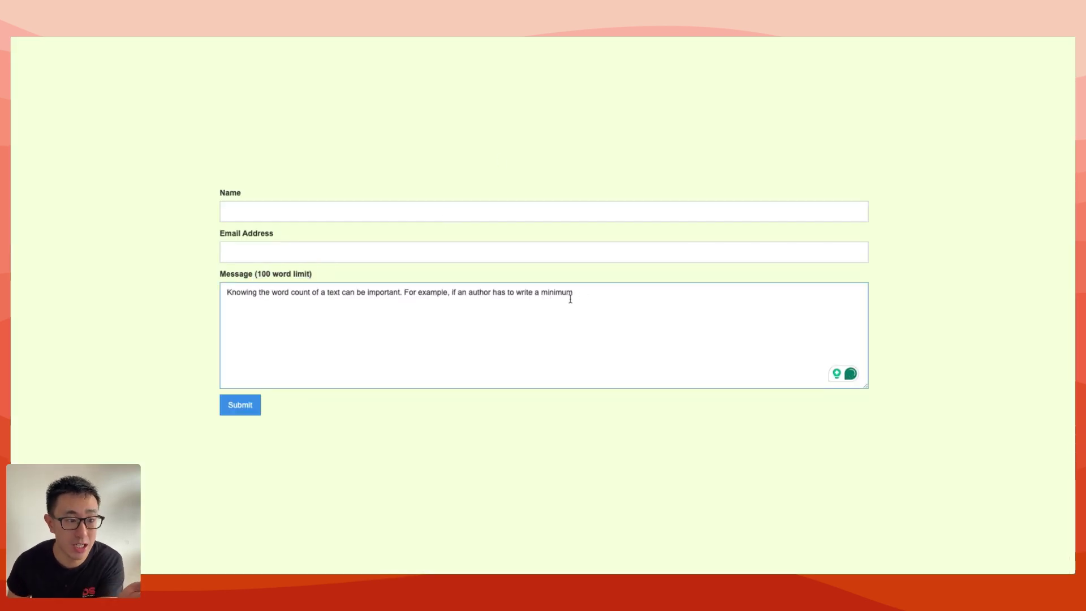
Step: Delete the sample text after 'minimum' so it matches the 99 characters the Message box kept
drag(450, 291, 570, 292)
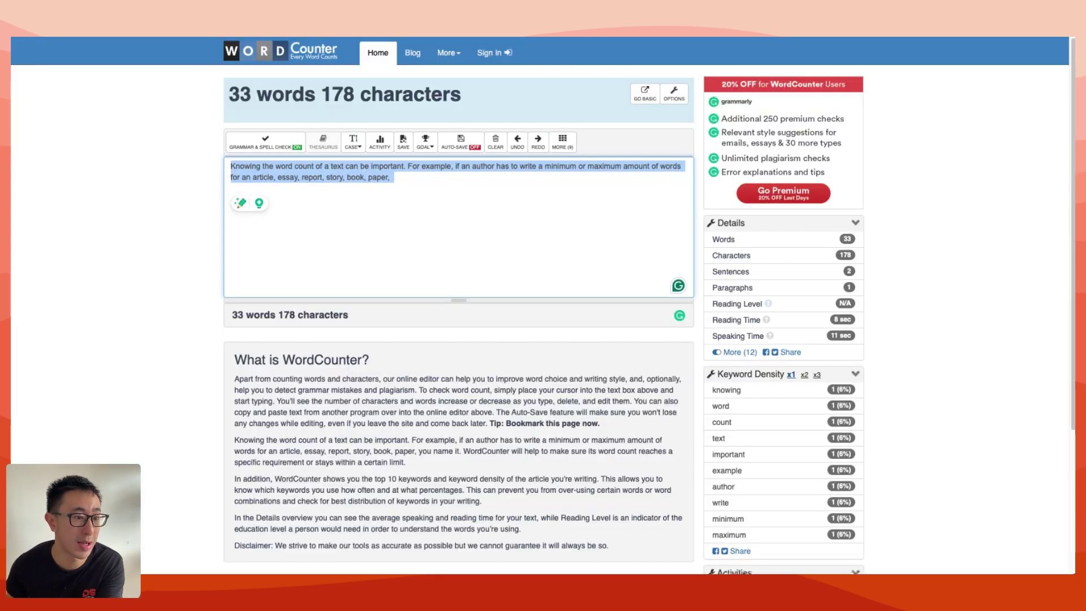
drag(492, 200, 576, 167)
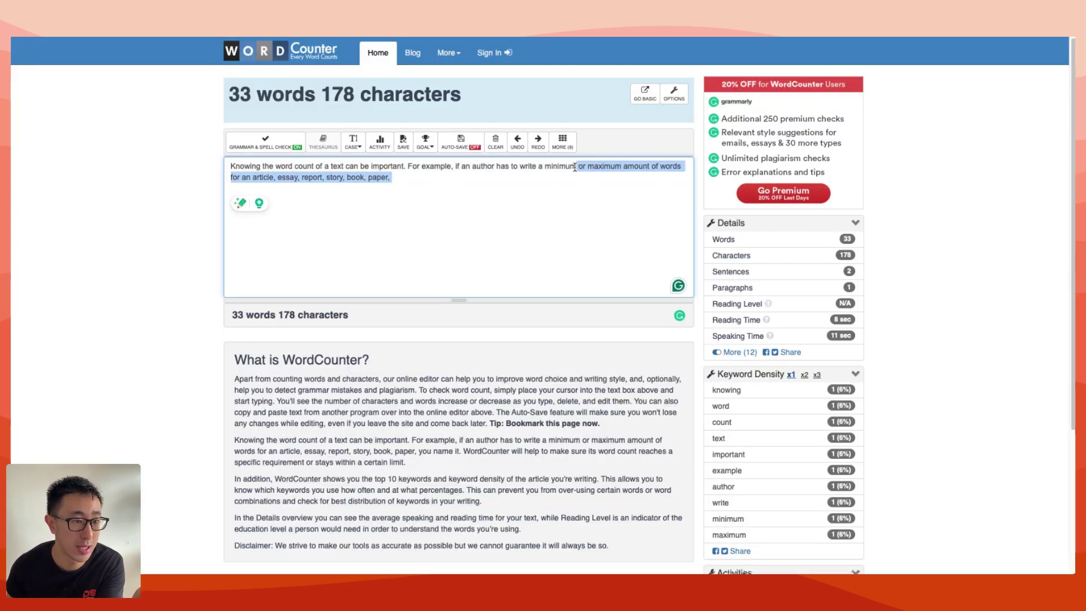
key(BackSpace)
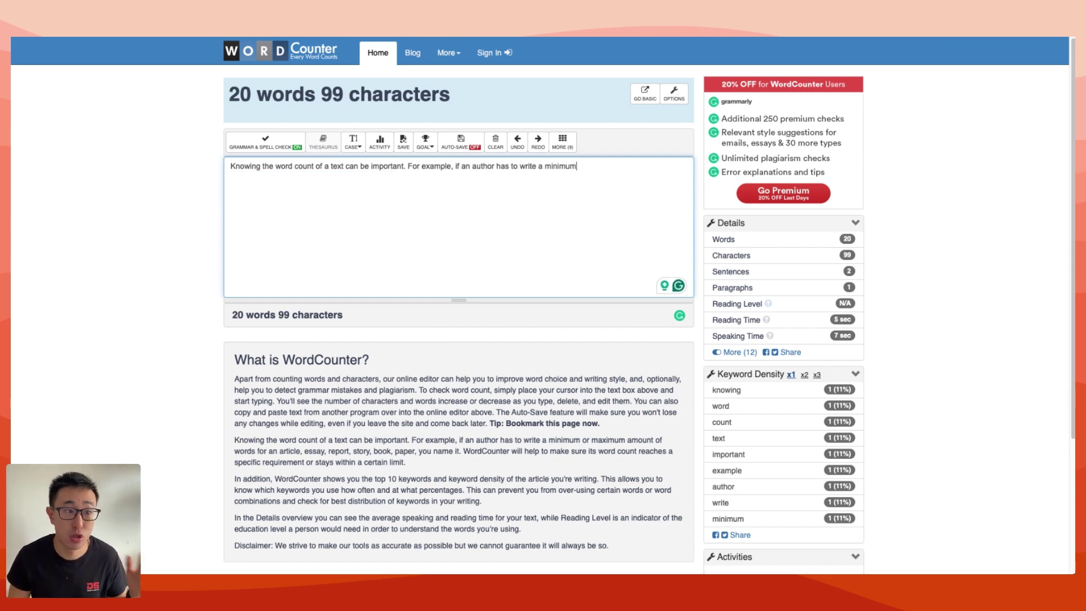
drag(574, 291, 637, 281)
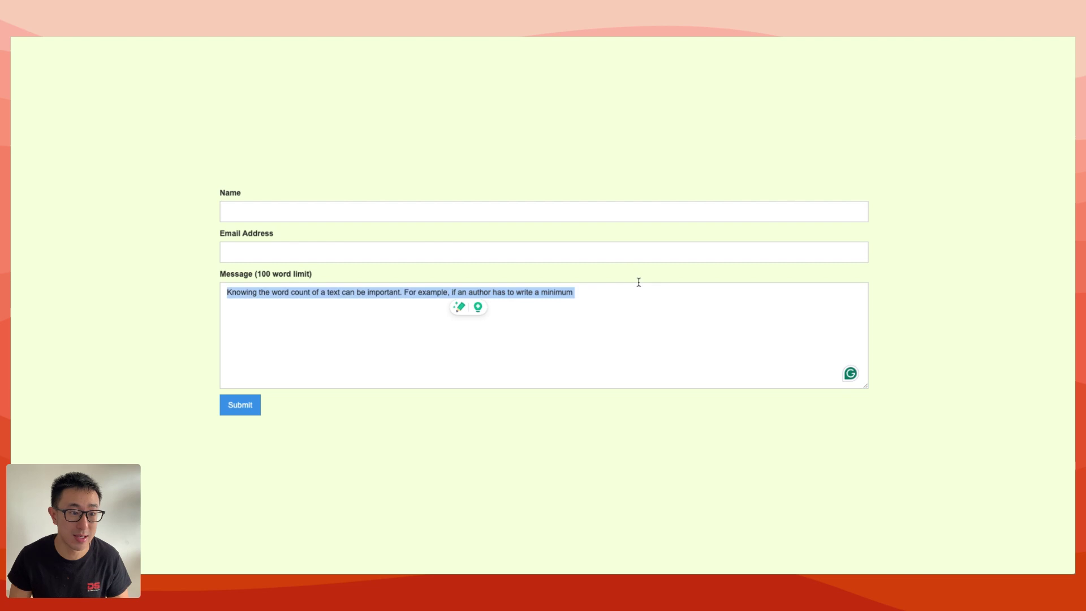
Step: Resize the live Message box wider and taller, then select the text-area element in the Designer
click(632, 291)
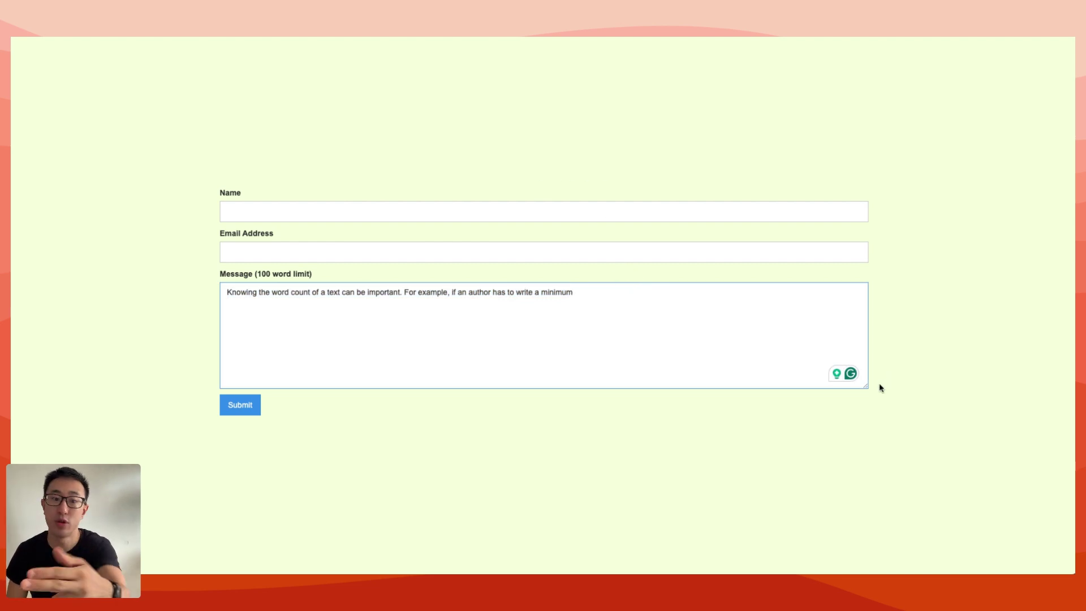
mouse_move(865, 385)
mouse_down()
mouse_move(873, 394)
mouse_move(865, 384)
mouse_up()
click(917, 375)
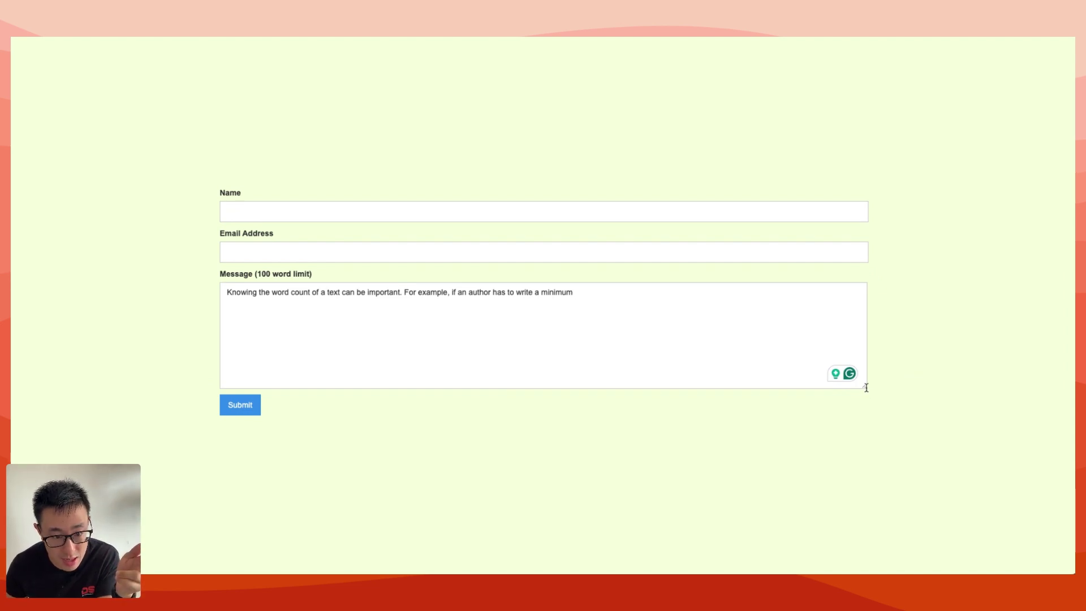
drag(866, 387, 872, 424)
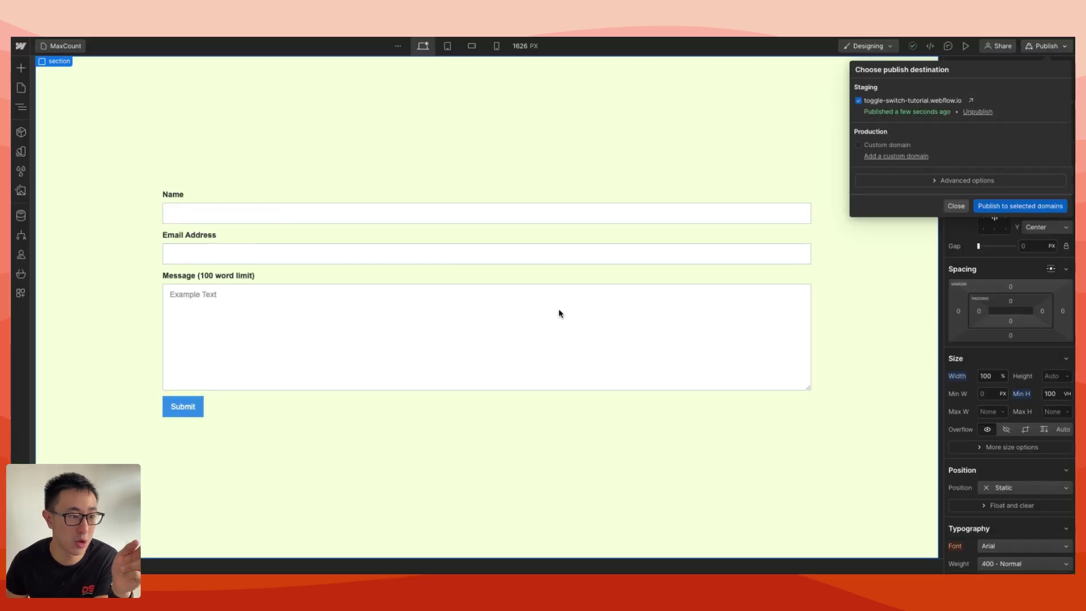
click(526, 335)
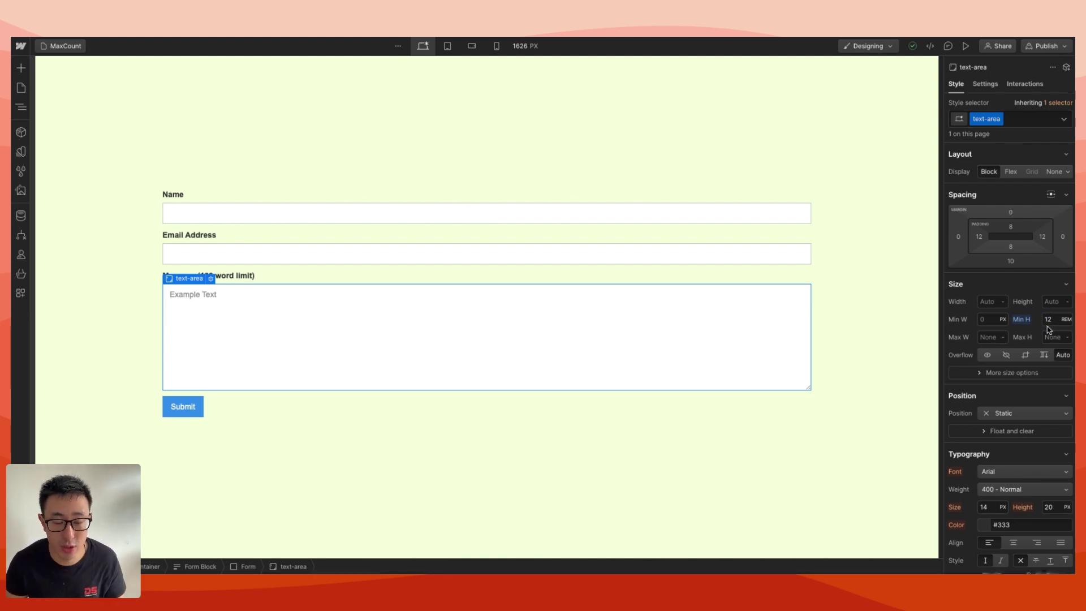
Step: Set the text area's Min W to 100% and test shrinking the live Message box
click(987, 319)
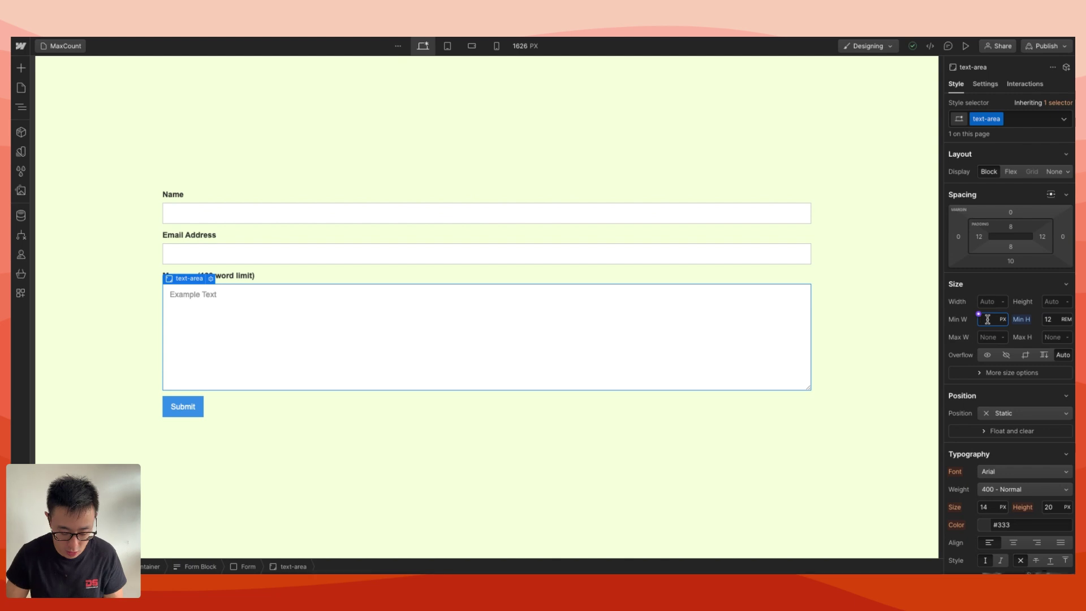
text(100%)
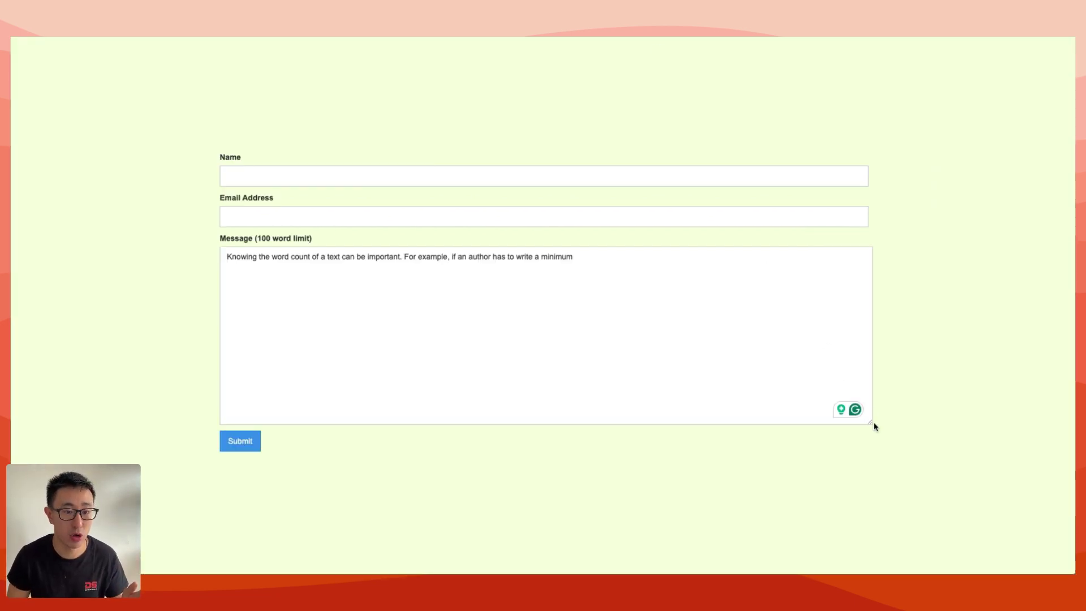
drag(871, 425, 673, 397)
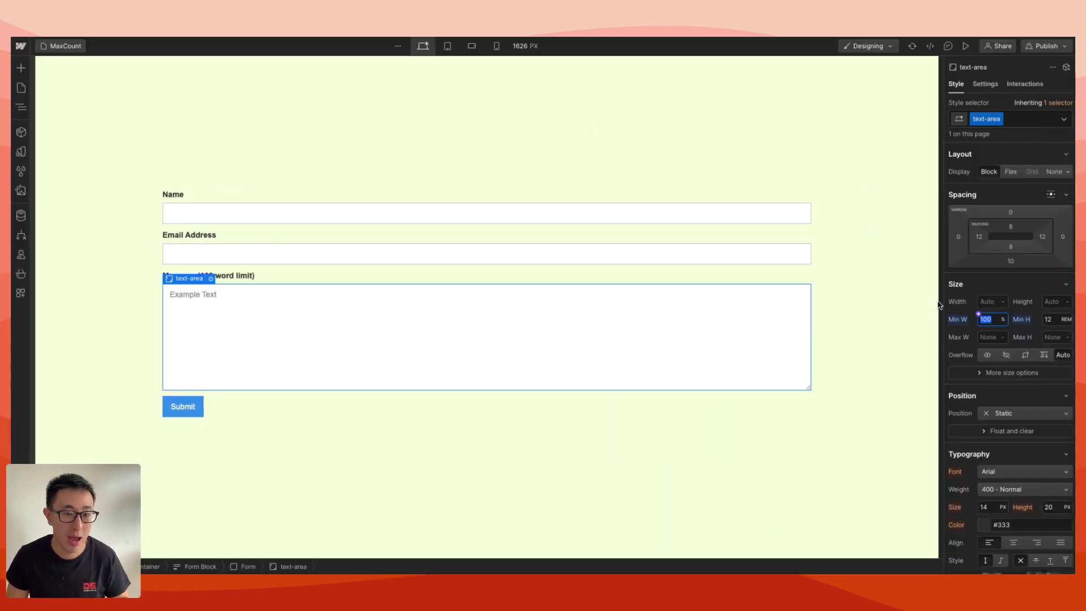
Step: Set Max W to 100% and test resizing the live Message box again
click(994, 336)
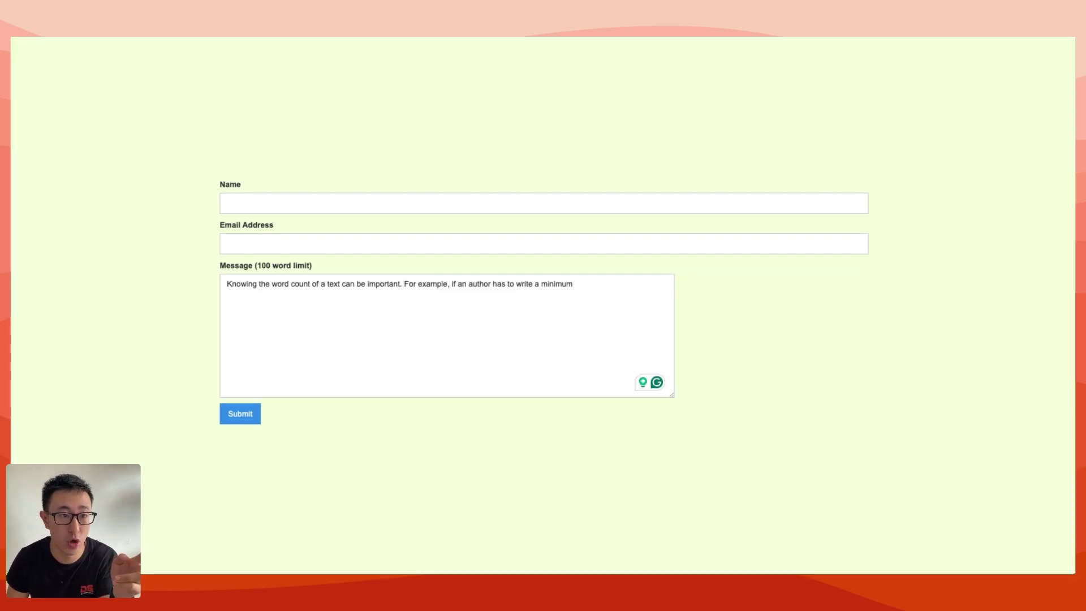
drag(673, 395, 864, 464)
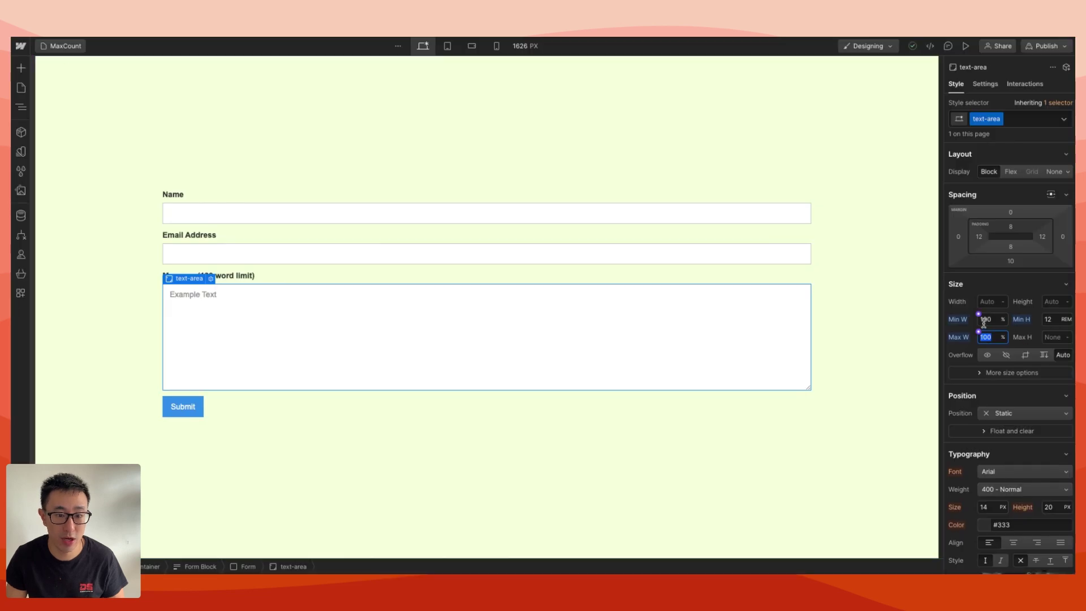
click(1055, 338)
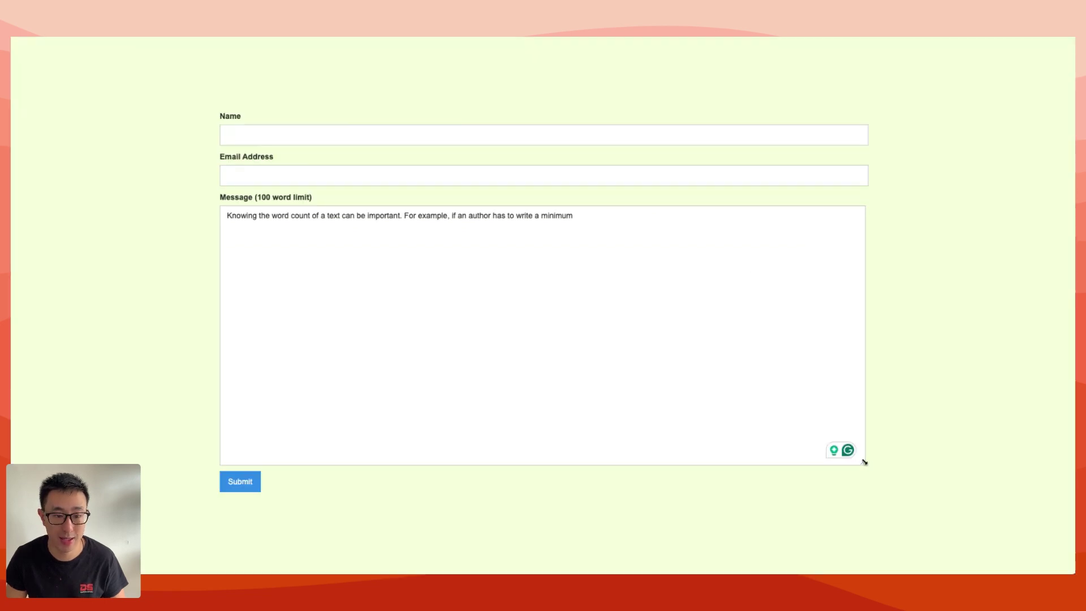
drag(864, 462, 855, 244)
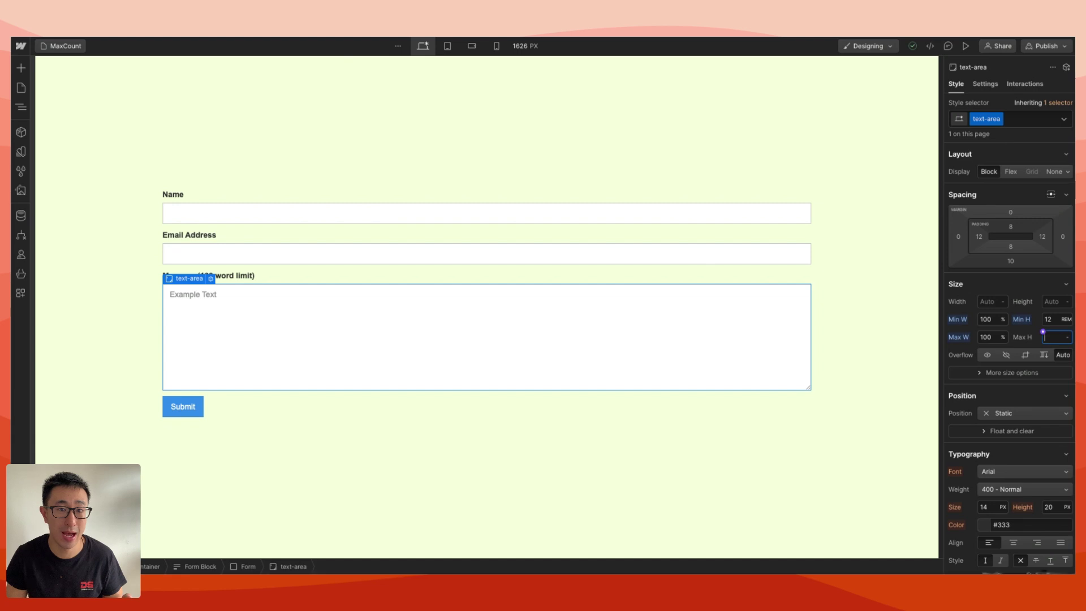
Step: Publish the site to the selected domain and reload the live form page
click(1046, 46)
click(1030, 211)
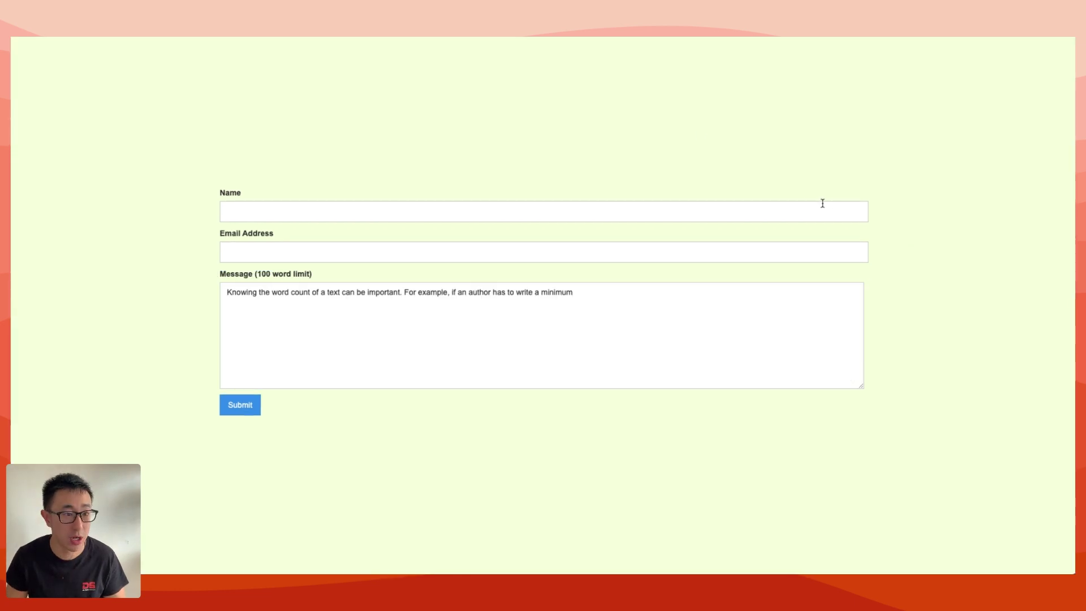
key(super+r)
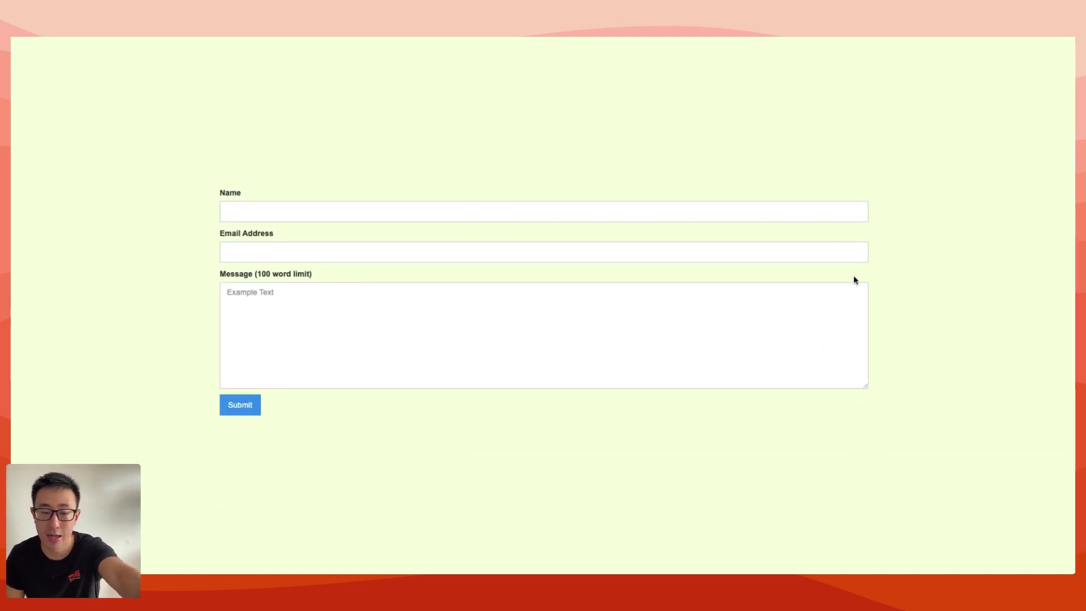
Step: Drag the live Message box taller to check that its width stays fixed
drag(864, 385, 904, 239)
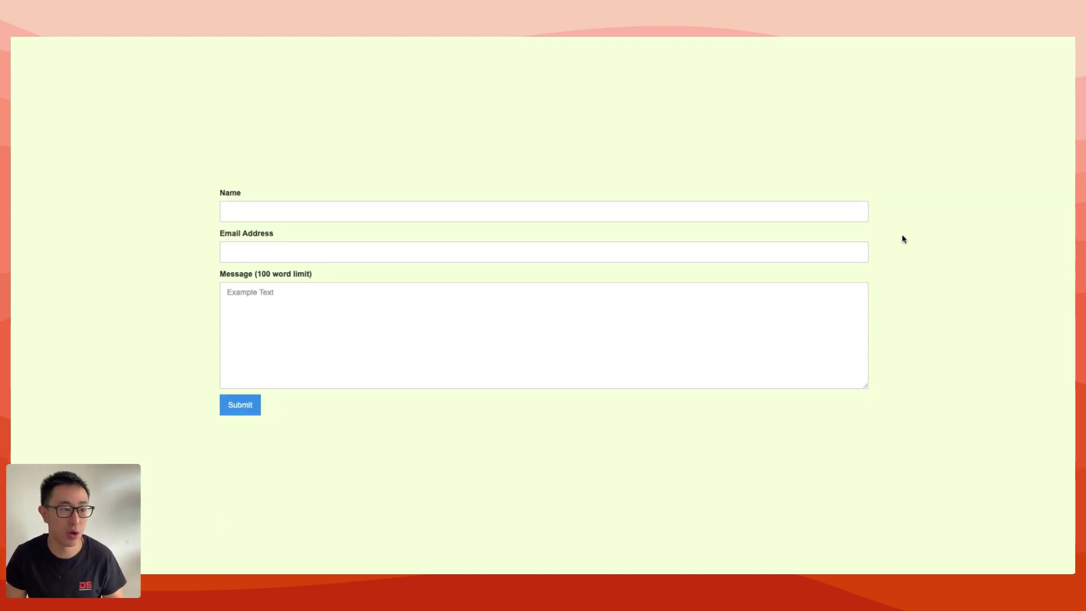